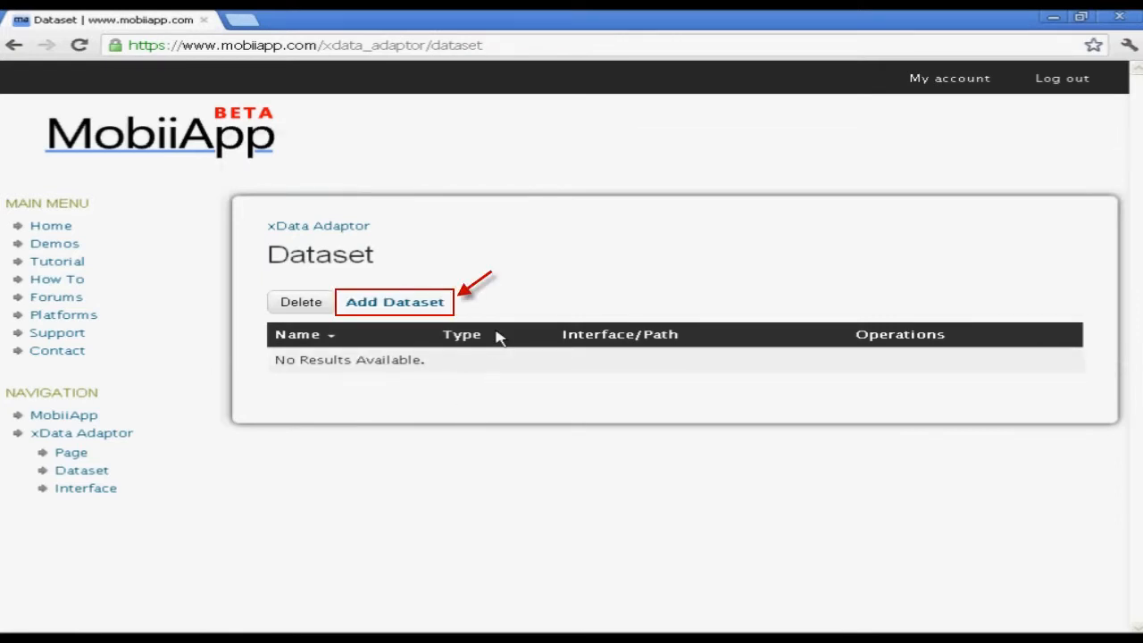
Add dataset sample_demo of type direct, uploading Sample.xlsx as its source file
{"action": "left_click", "coordinate": [438, 308]}
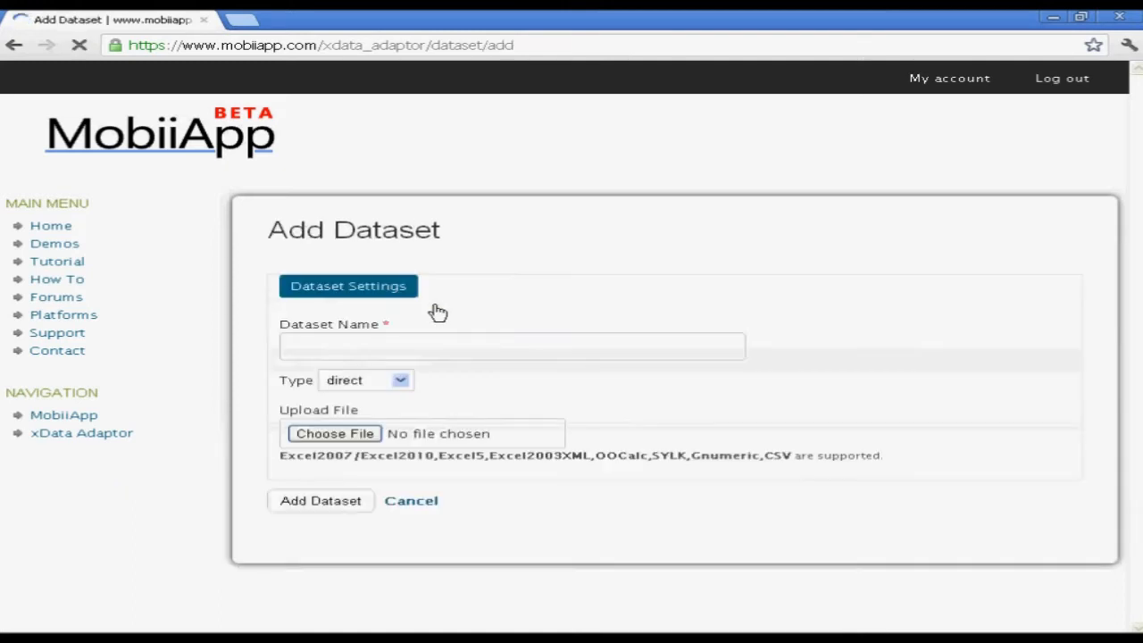
{"action": "left_click", "coordinate": [432, 352]}
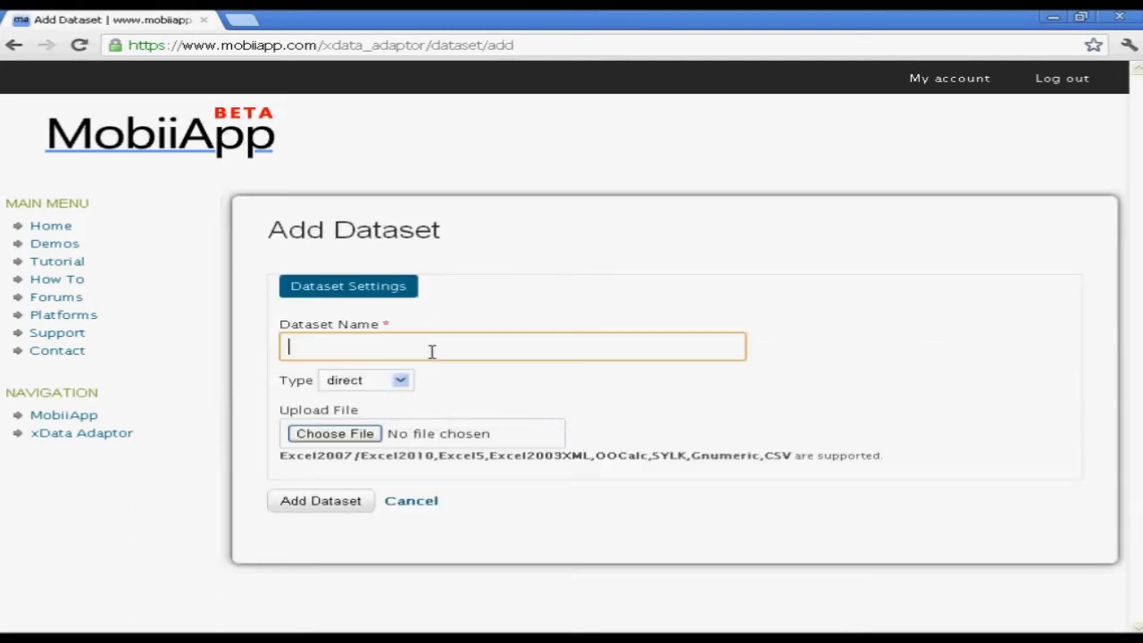
{"action": "type", "text": "samp"}
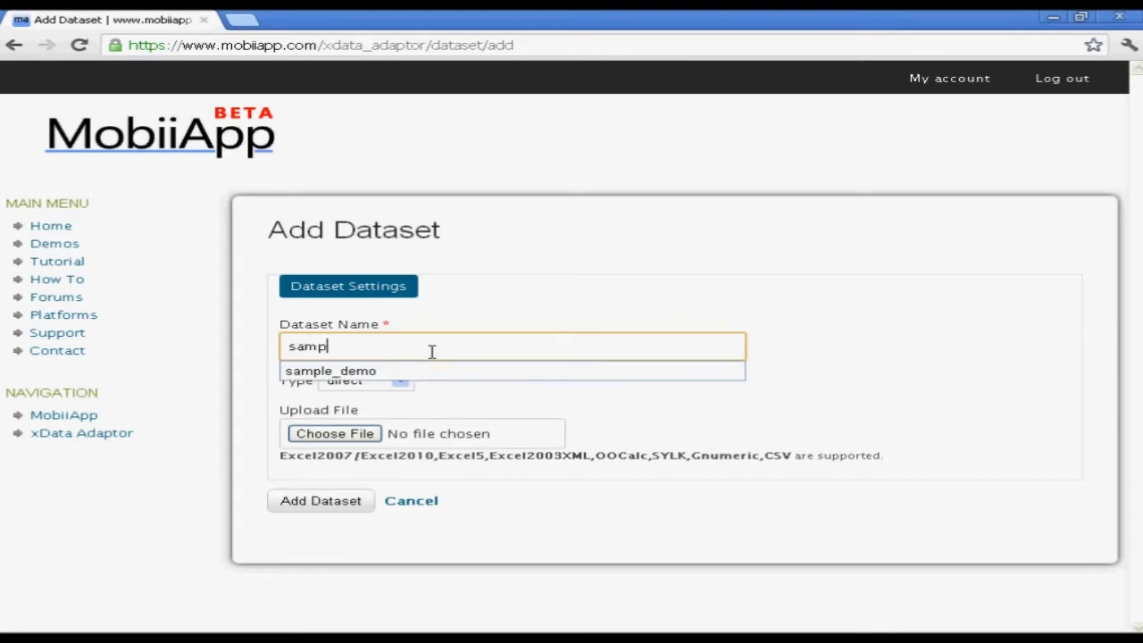
{"action": "type", "text": "le_demo"}
{"action": "left_click", "coordinate": [402, 406]}
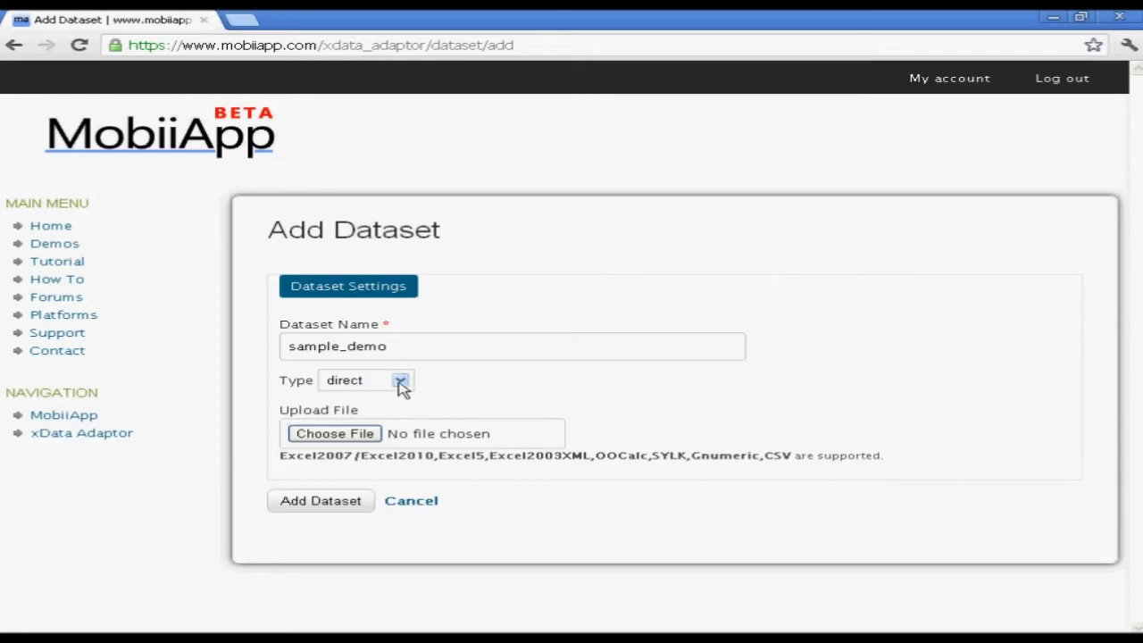
{"action": "left_click", "coordinate": [401, 383]}
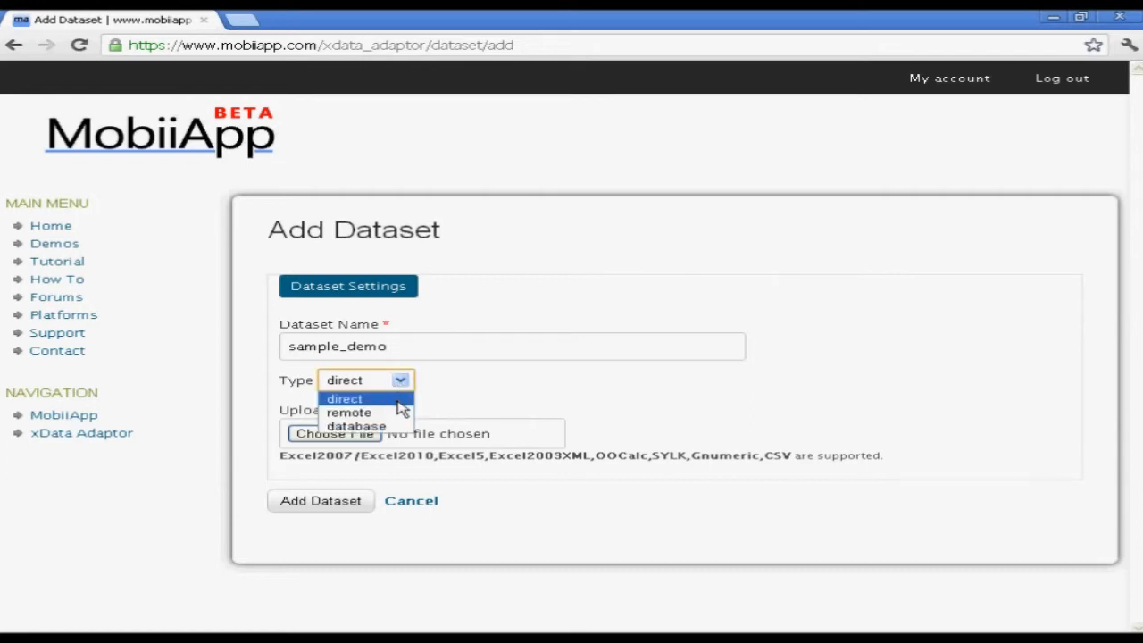
{"action": "left_click", "coordinate": [402, 408]}
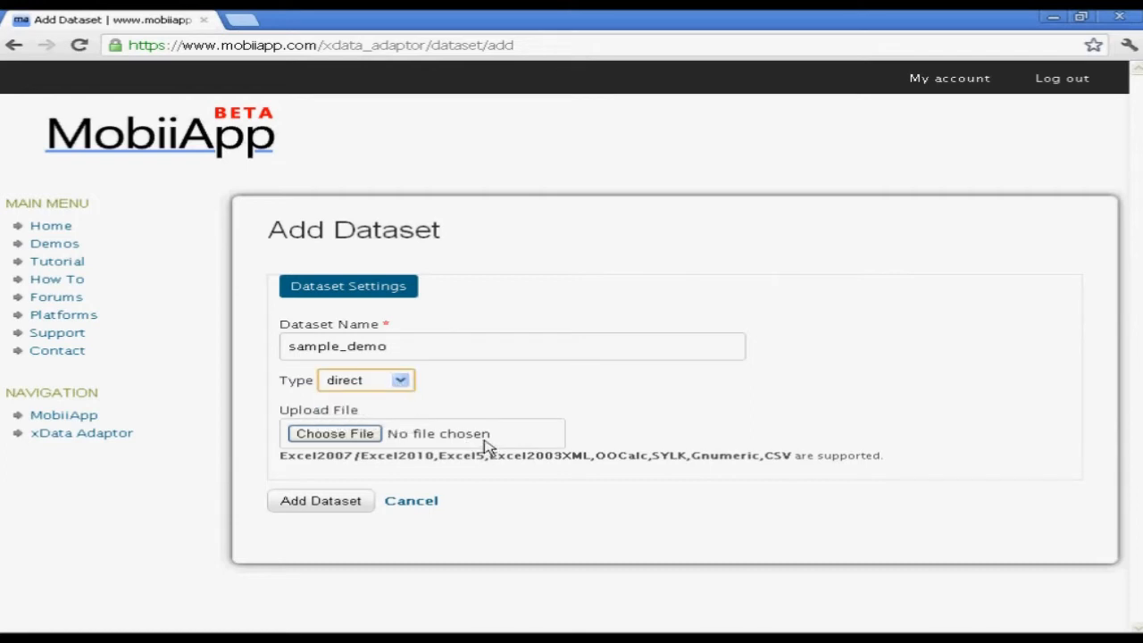
{"action": "left_click", "coordinate": [486, 441]}
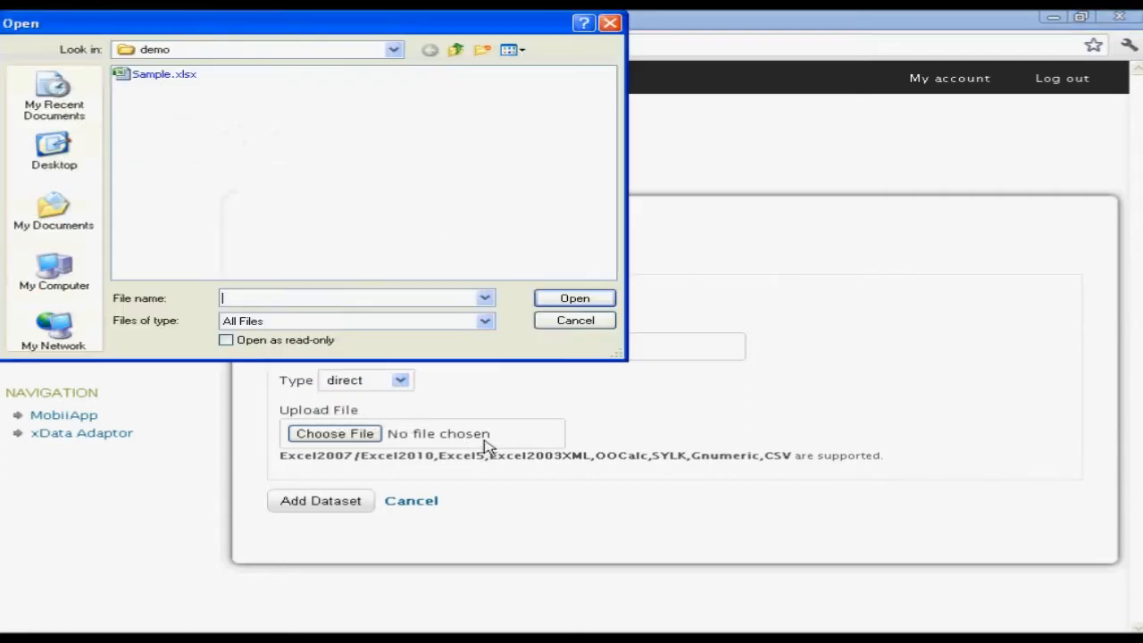
{"action": "left_click", "coordinate": [189, 78]}
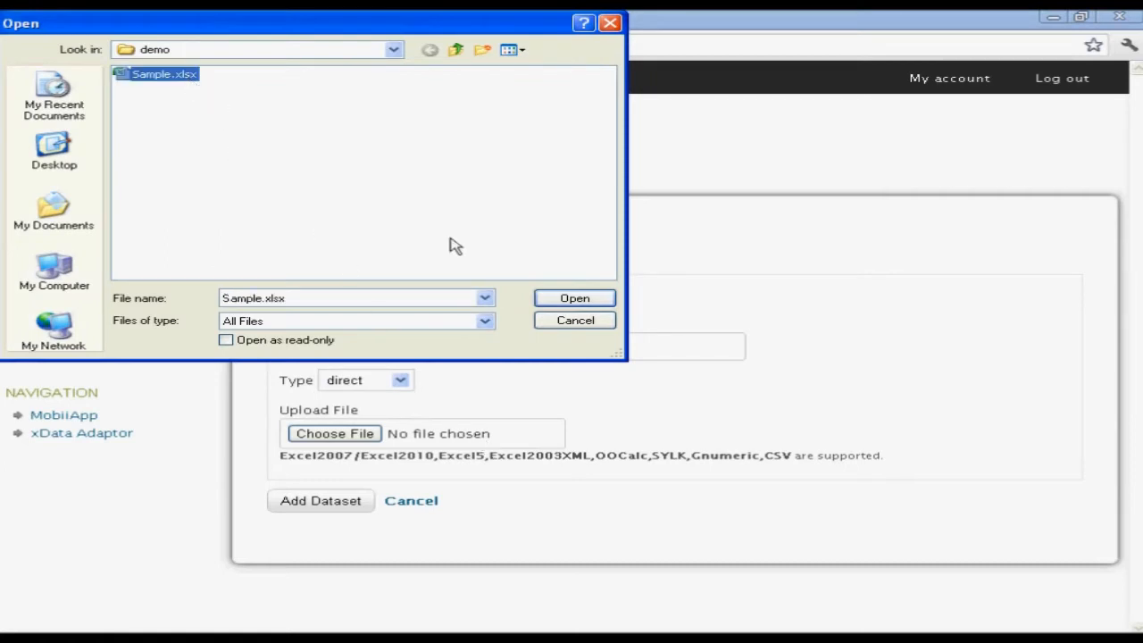
{"action": "left_click", "coordinate": [551, 301]}
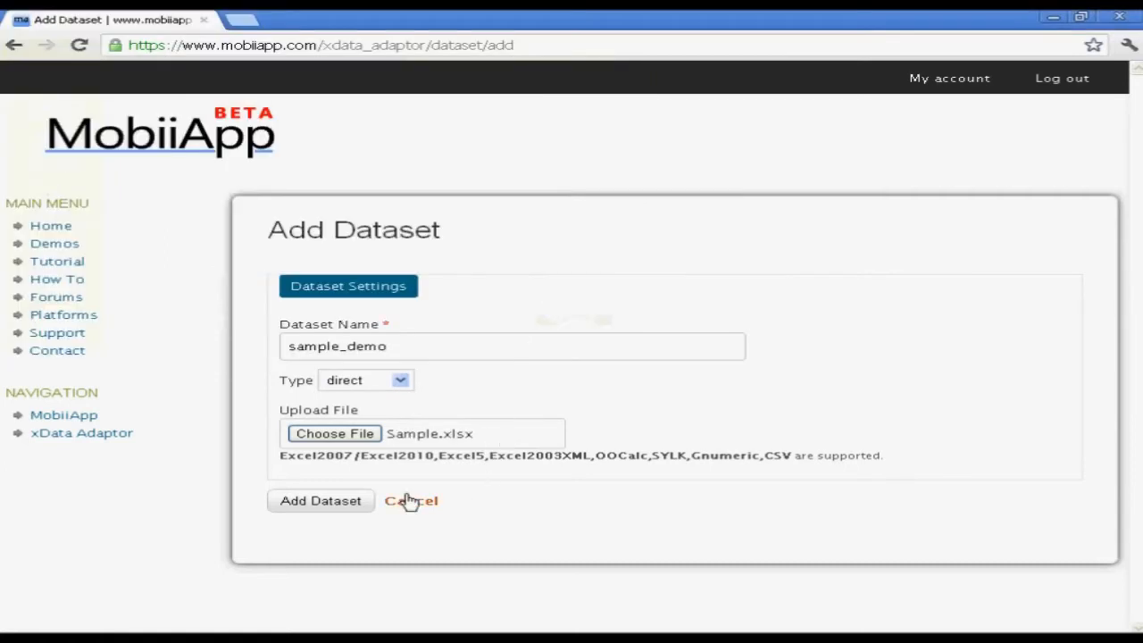
{"action": "left_click", "coordinate": [298, 502]}
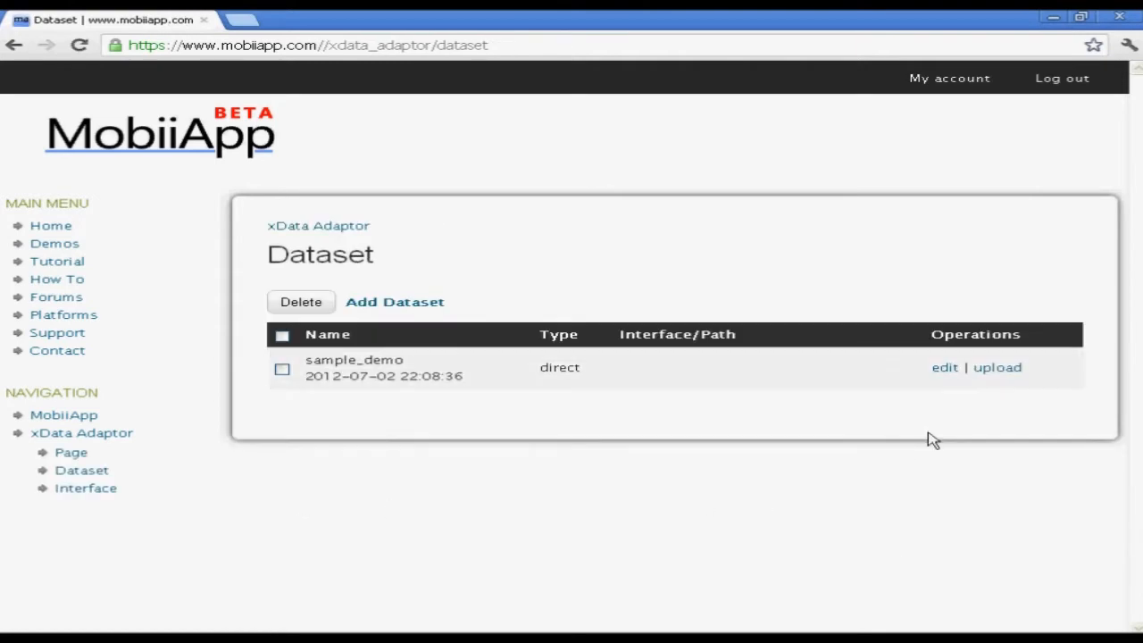
Mark sample_demo.Region as Is Prompted in the sample_demo dataset and save
{"action": "left_click", "coordinate": [945, 370]}
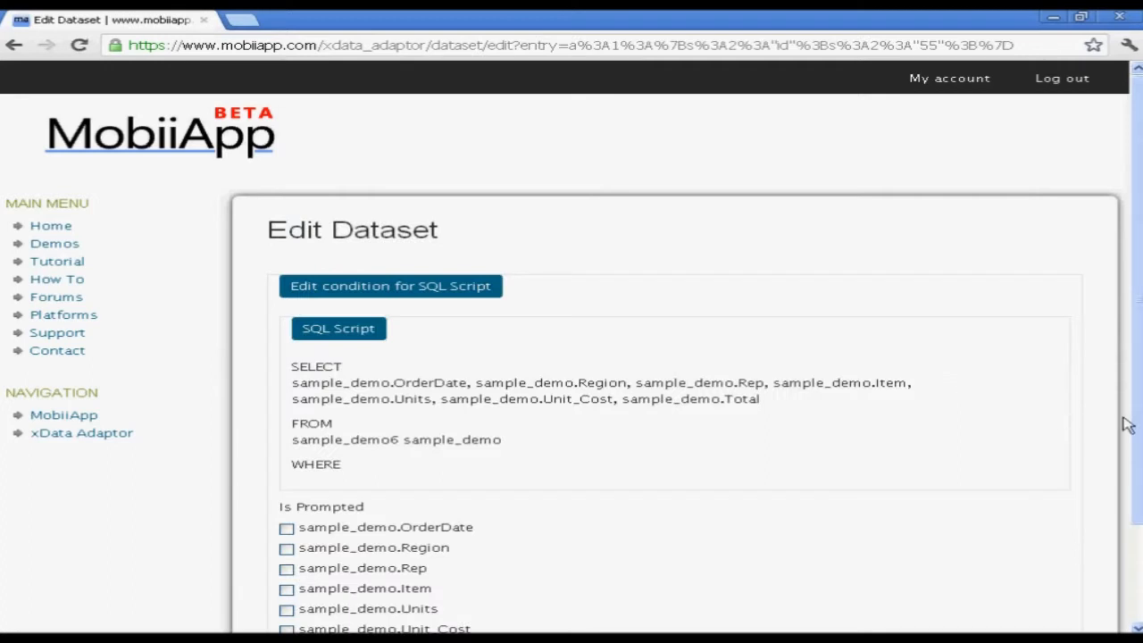
{"action": "left_click_drag", "start_coordinate": [1135, 420], "coordinate": [1134, 527]}
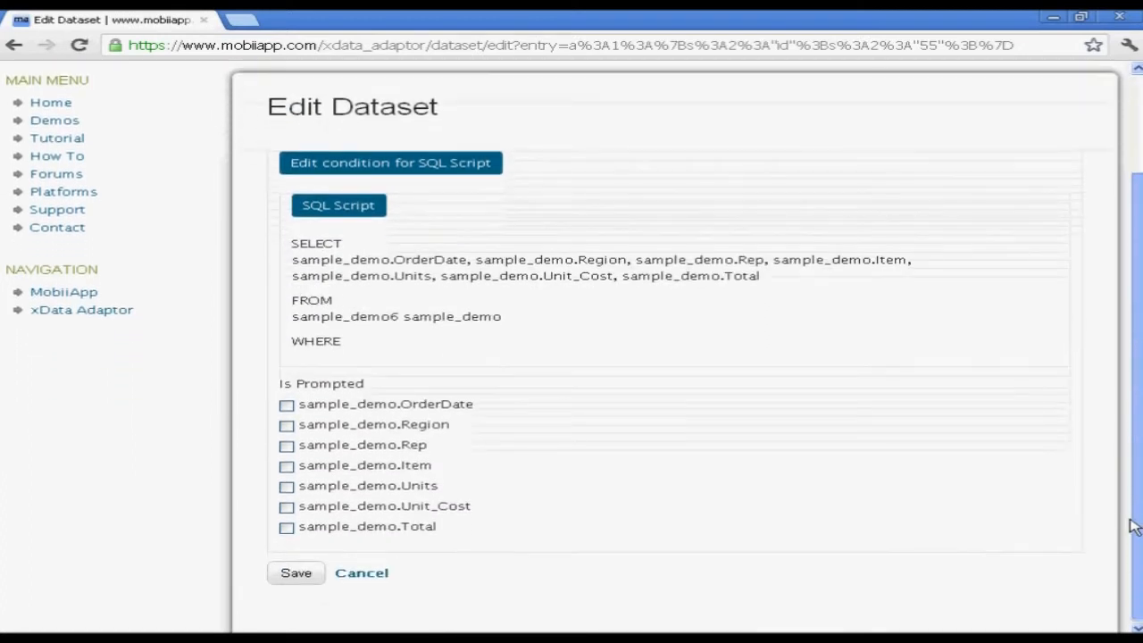
{"action": "left_click", "coordinate": [286, 427]}
{"action": "left_click", "coordinate": [297, 574]}
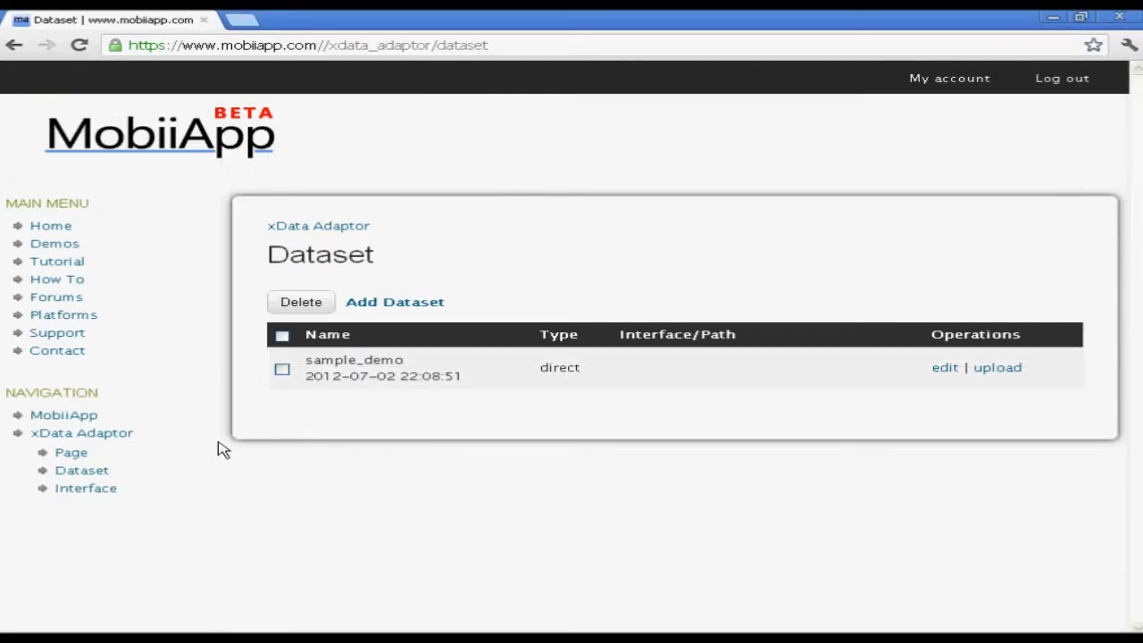
Add a page named Demo and open its Prompts and Reports view
{"action": "left_click", "coordinate": [77, 455]}
{"action": "left_click", "coordinate": [381, 343]}
{"action": "type", "text": "Demo"}
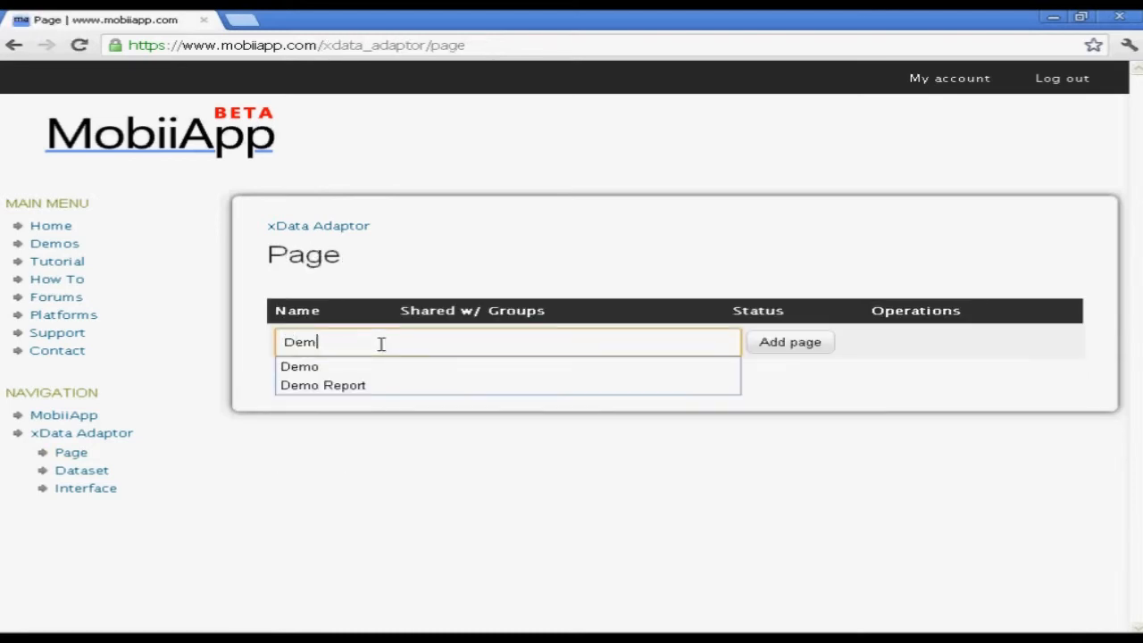
{"action": "left_click", "coordinate": [812, 350]}
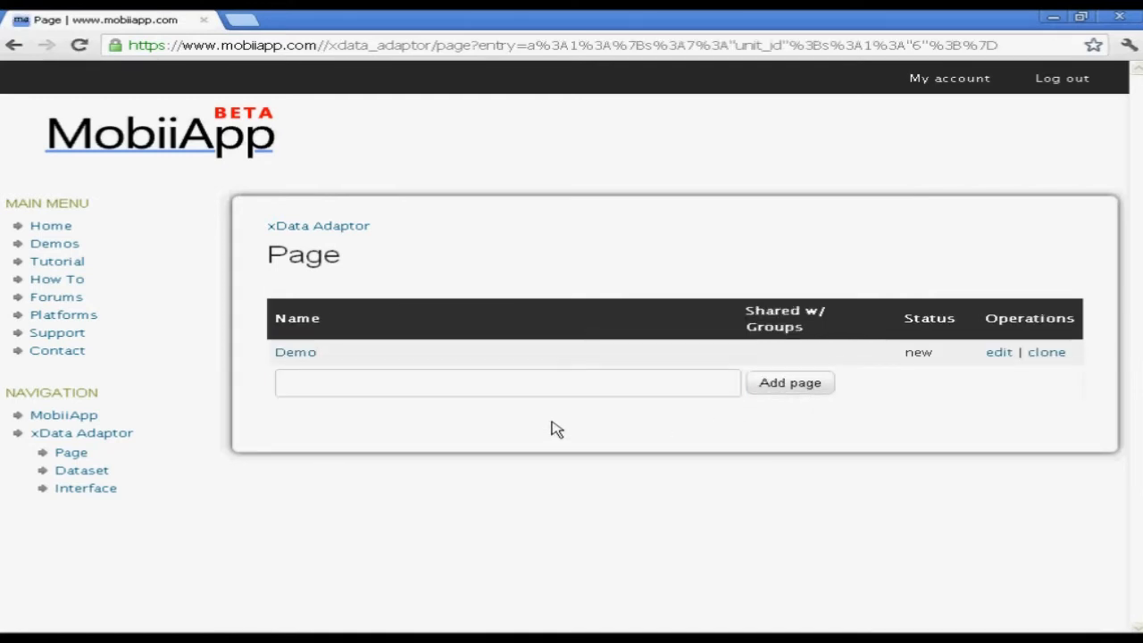
{"action": "left_click", "coordinate": [295, 353]}
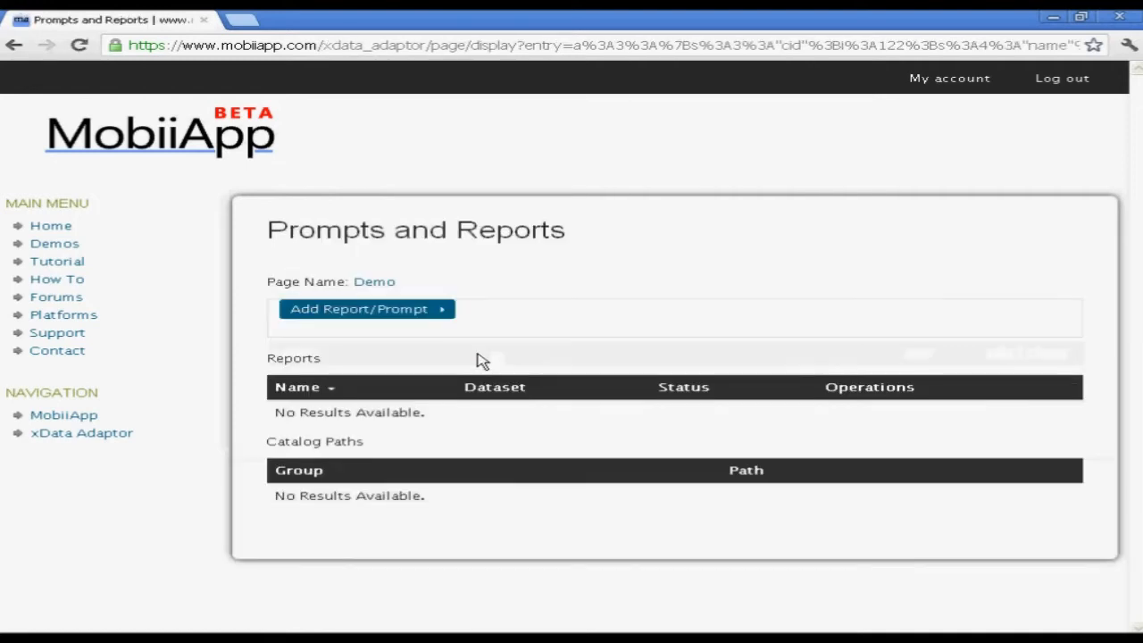
Add a report named Demo Report using the sample_demo dataset to the page
{"action": "left_click", "coordinate": [427, 315]}
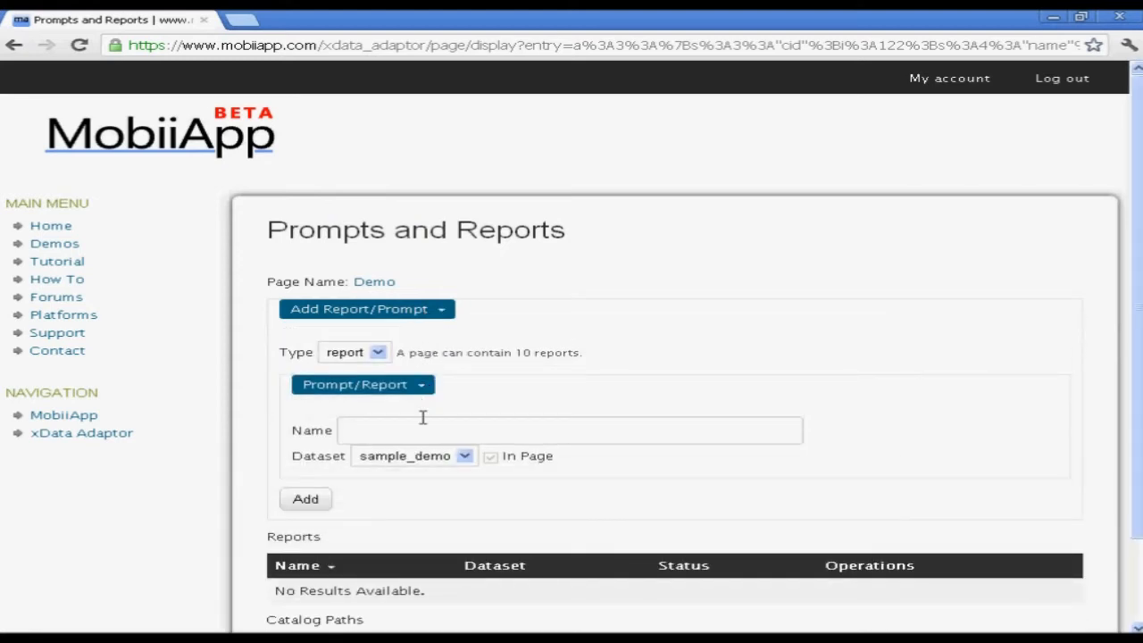
{"action": "left_click", "coordinate": [421, 436]}
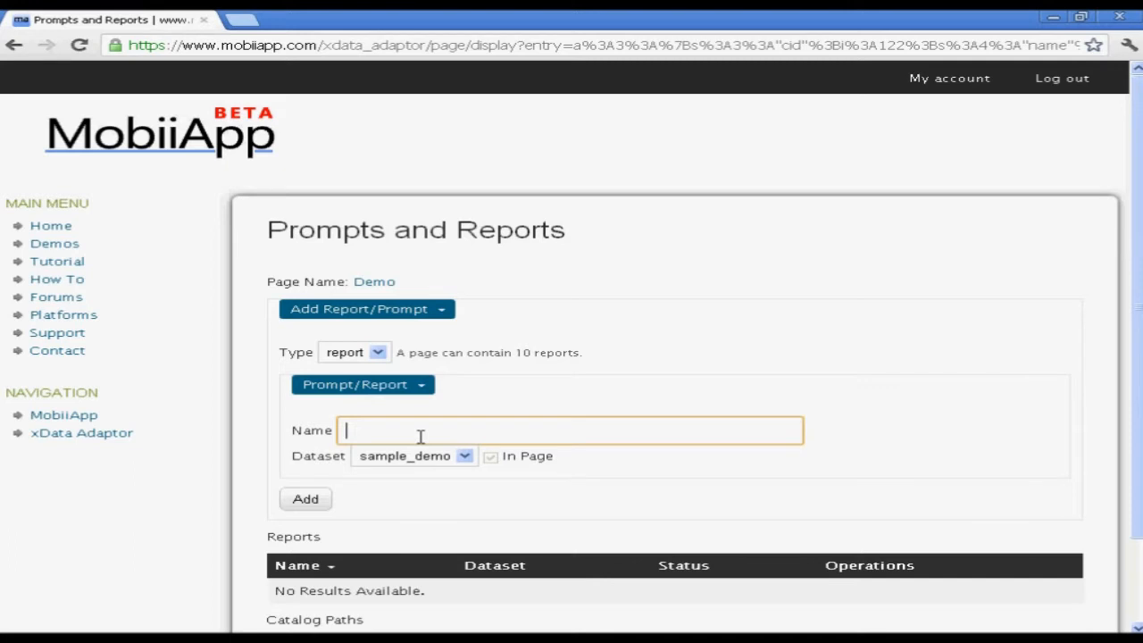
{"action": "type", "text": "De"}
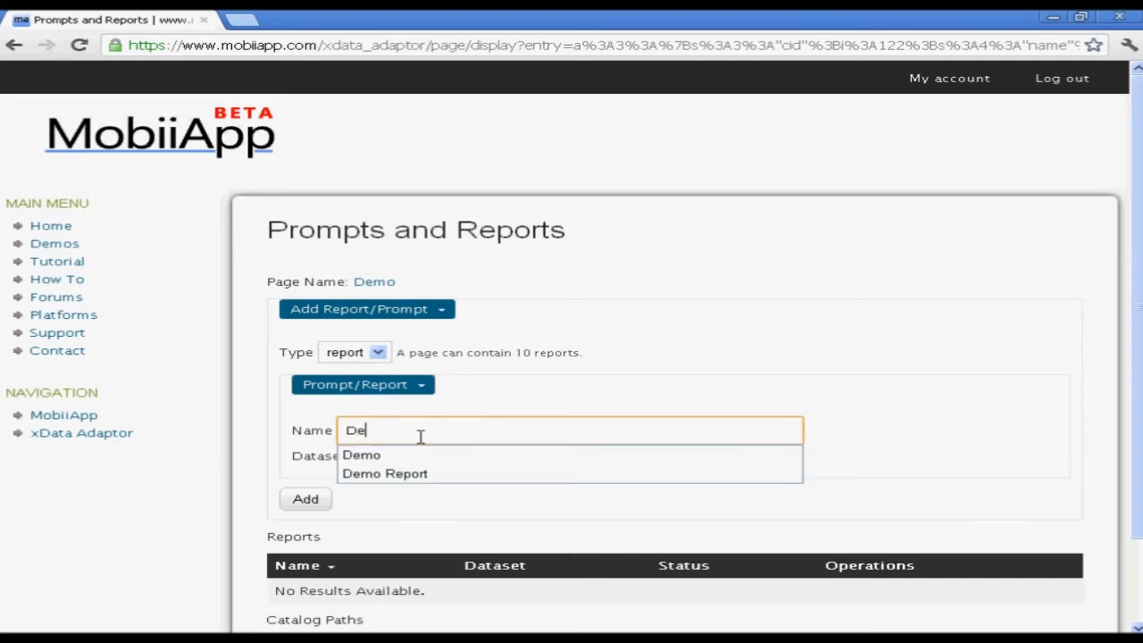
{"action": "type", "text": "mo Re"}
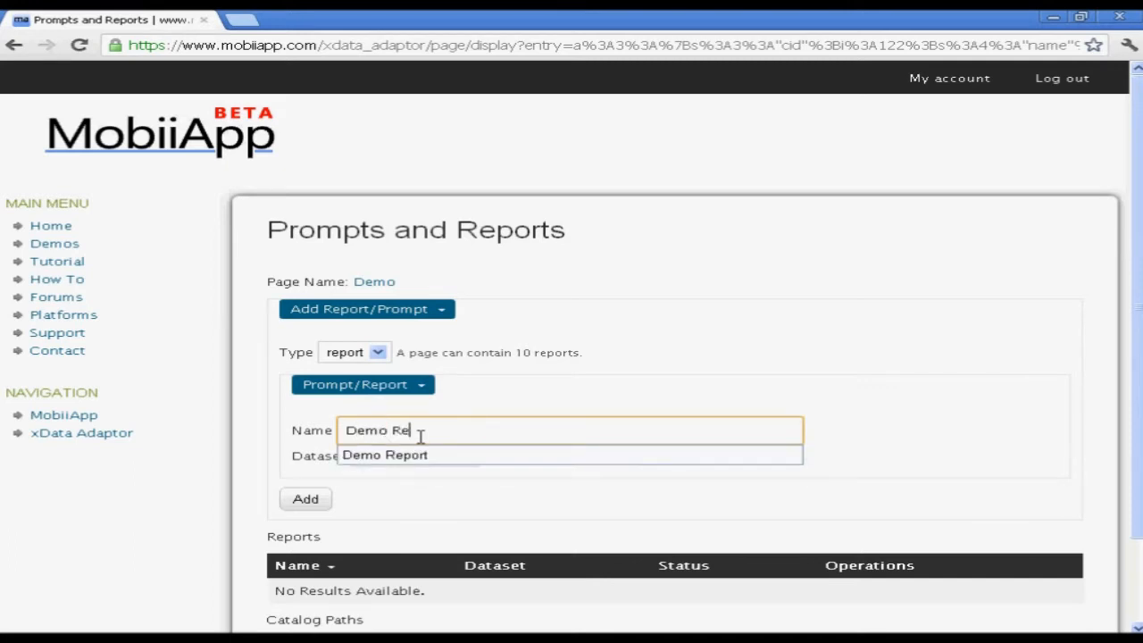
{"action": "type", "text": "port"}
{"action": "left_click", "coordinate": [422, 455]}
{"action": "left_click", "coordinate": [317, 506]}
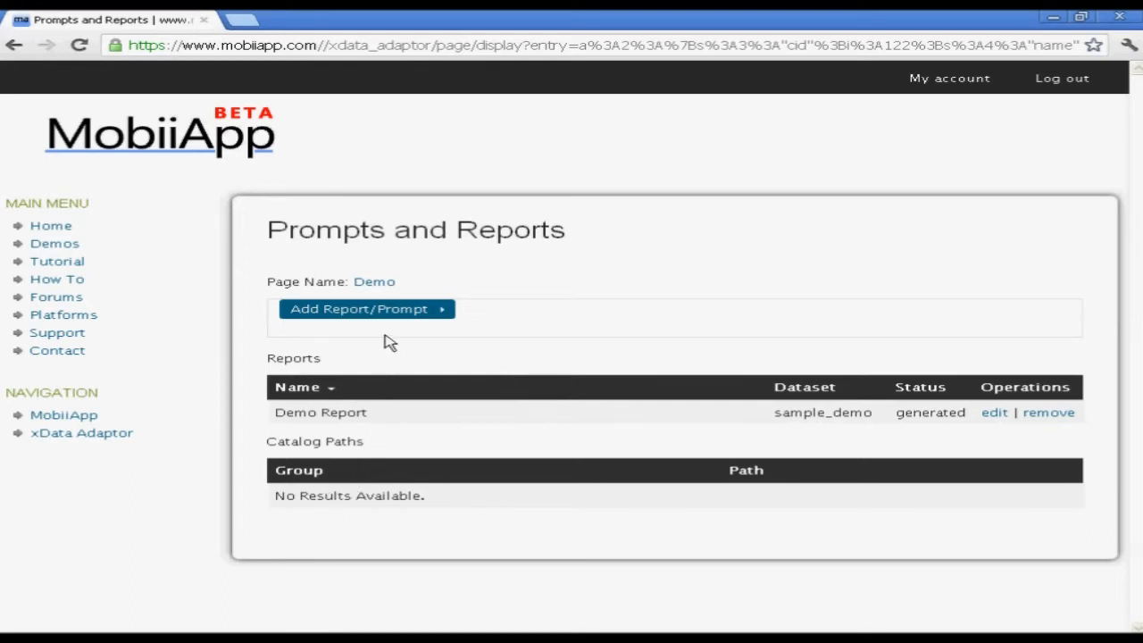
Add an item of type prompt, named prompt, to the Demo page
{"action": "left_click", "coordinate": [413, 314]}
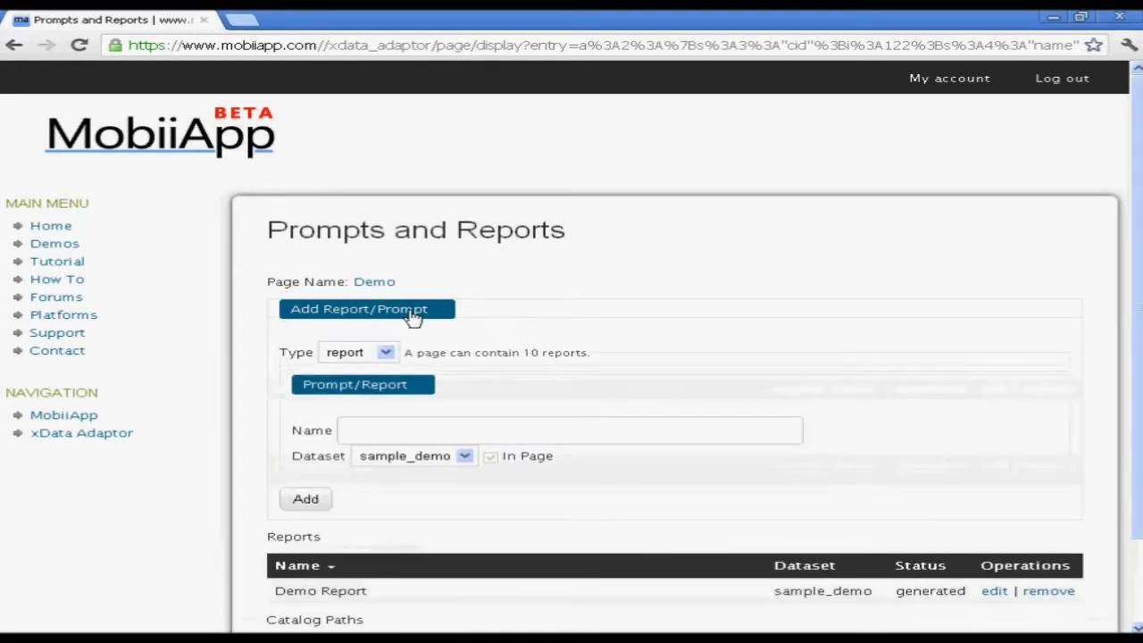
{"action": "left_click", "coordinate": [386, 354]}
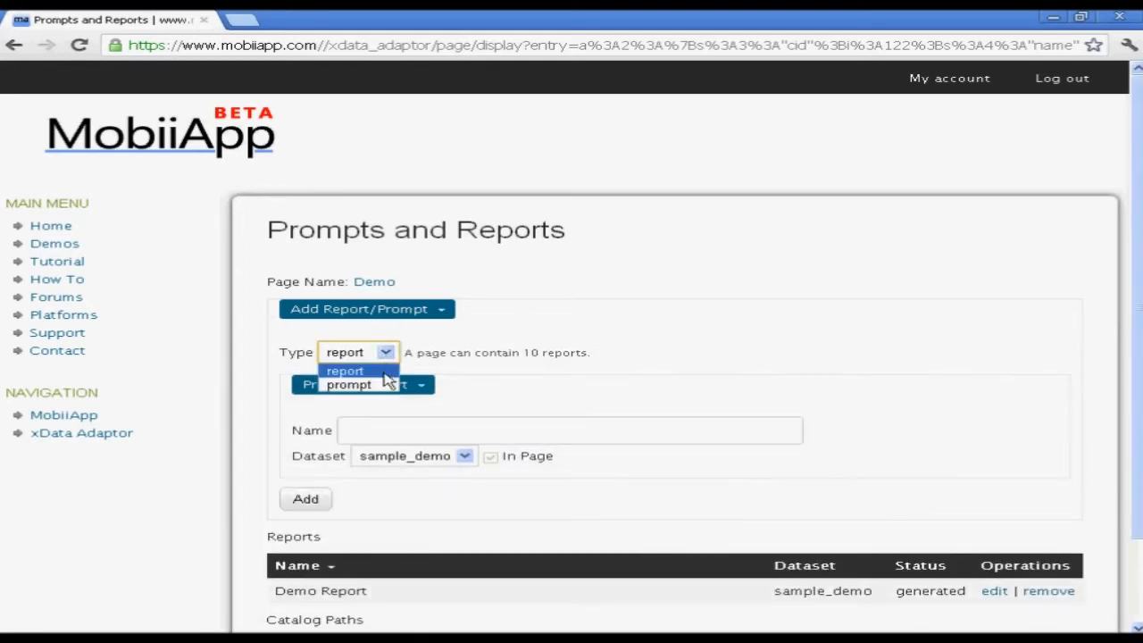
{"action": "left_click", "coordinate": [388, 386]}
{"action": "left_click", "coordinate": [381, 436]}
{"action": "type", "text": "prompt"}
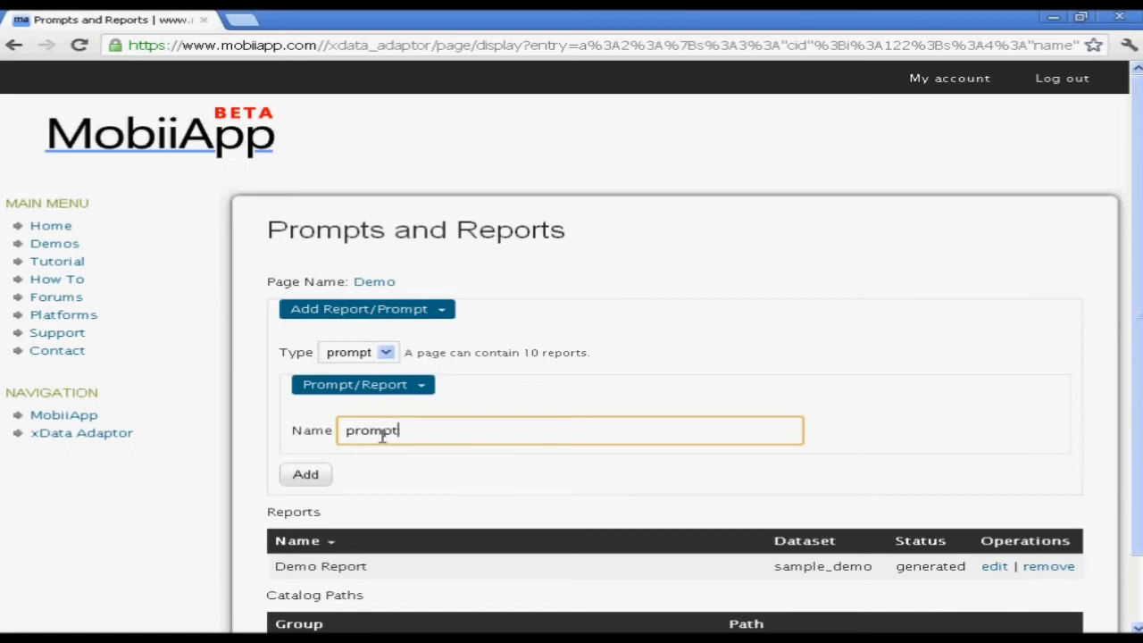
{"action": "left_click", "coordinate": [311, 478]}
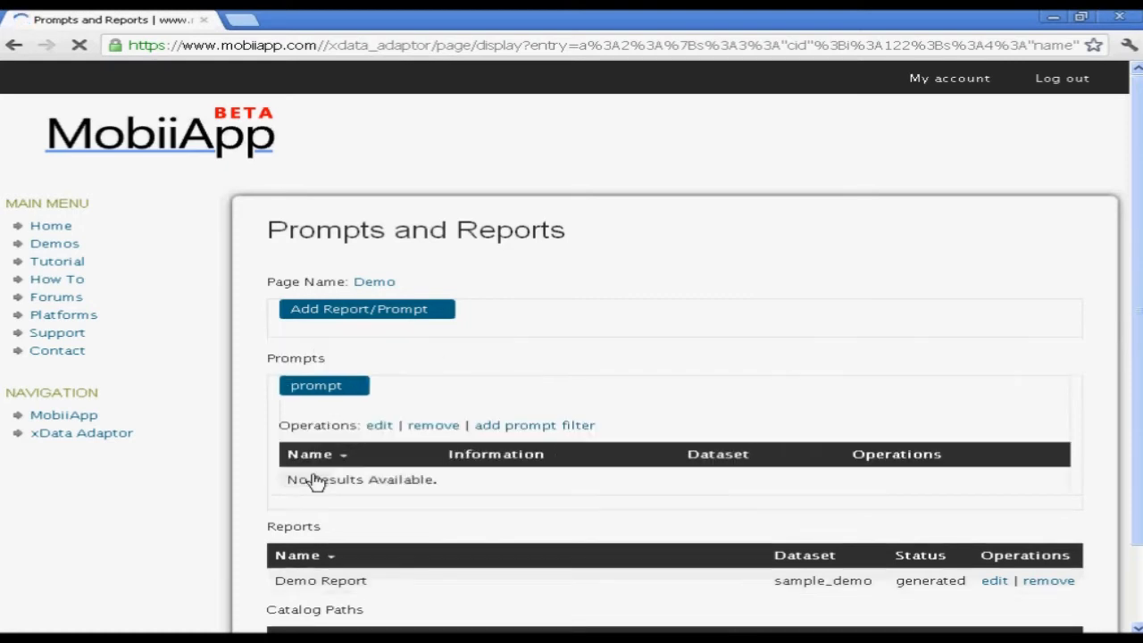
Add a Region filter with a multi-select drop control and the default sqlExpression
{"action": "left_click", "coordinate": [565, 435]}
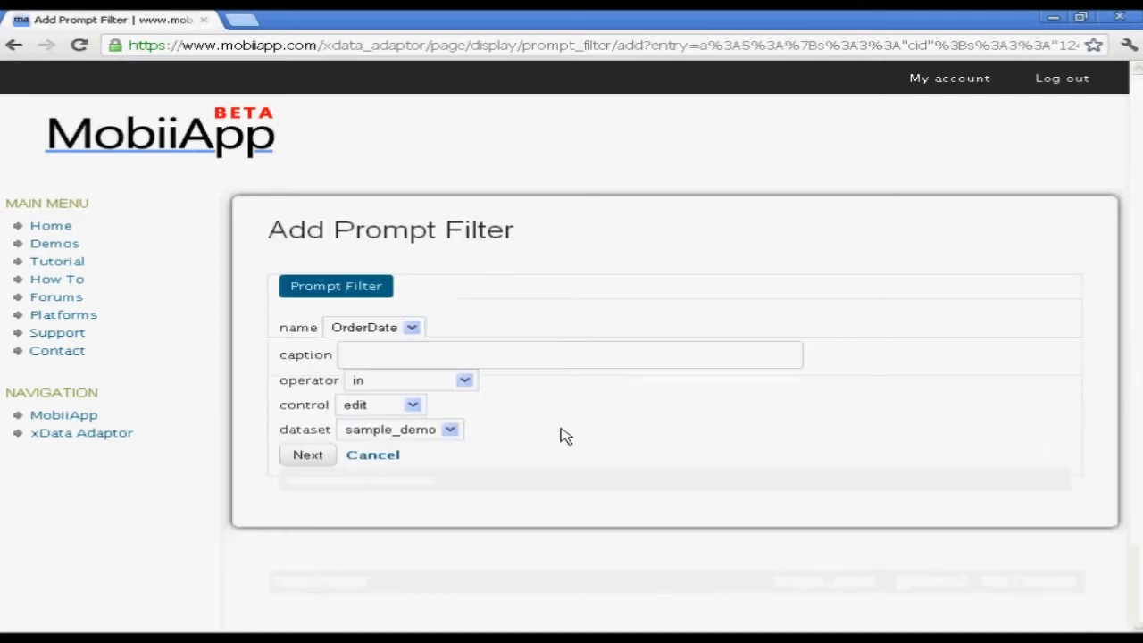
{"action": "left_click", "coordinate": [416, 332]}
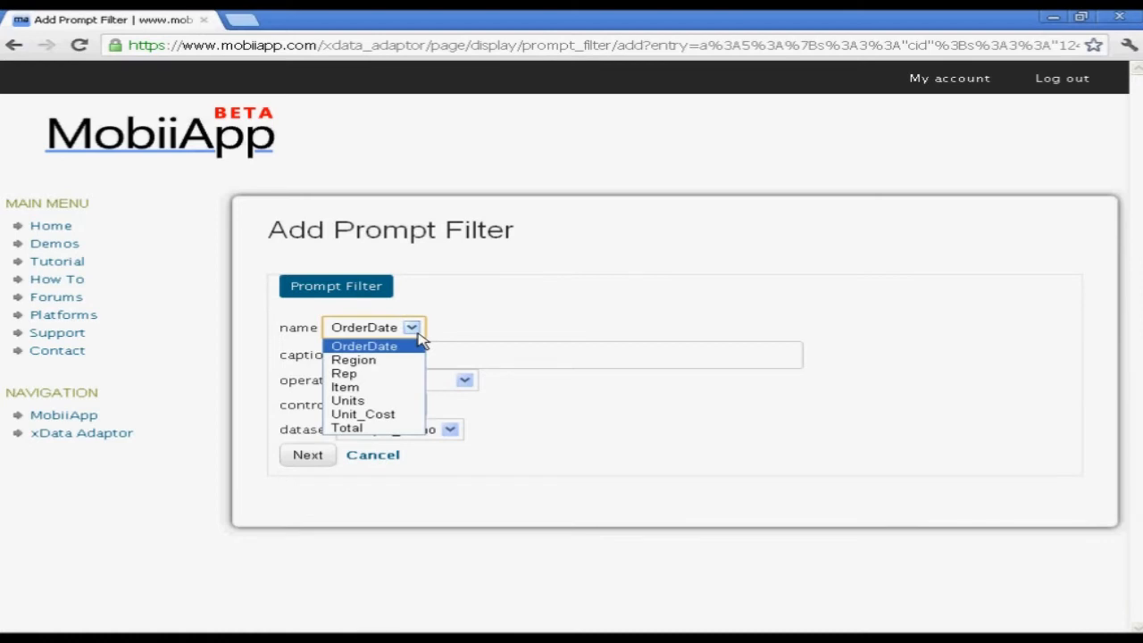
{"action": "left_click", "coordinate": [416, 362]}
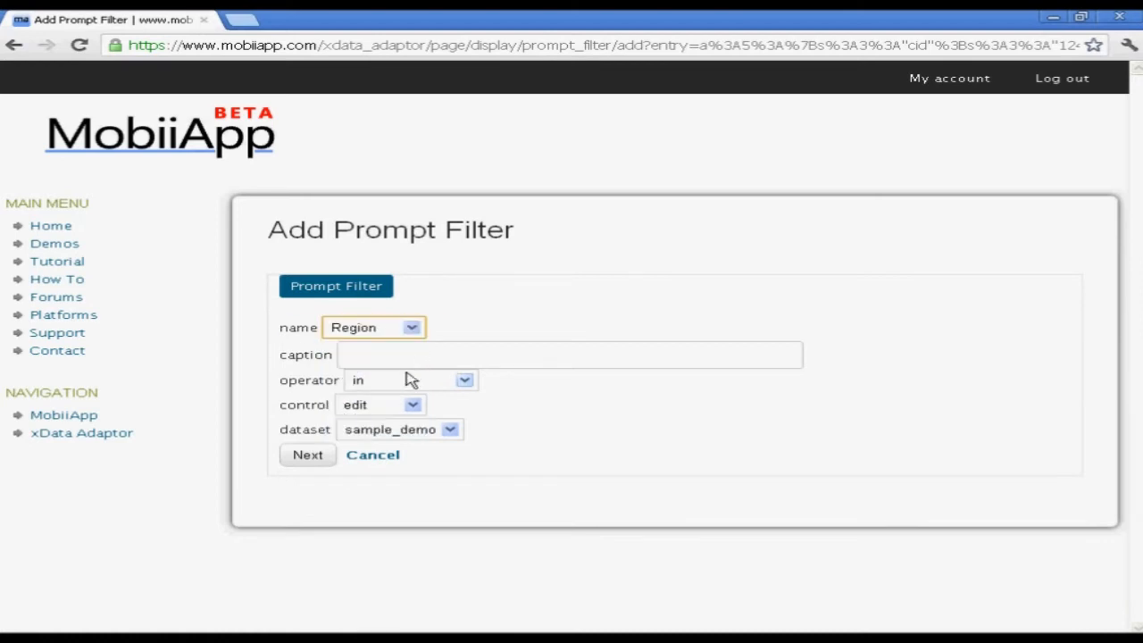
{"action": "left_click", "coordinate": [401, 407]}
{"action": "left_click", "coordinate": [398, 453]}
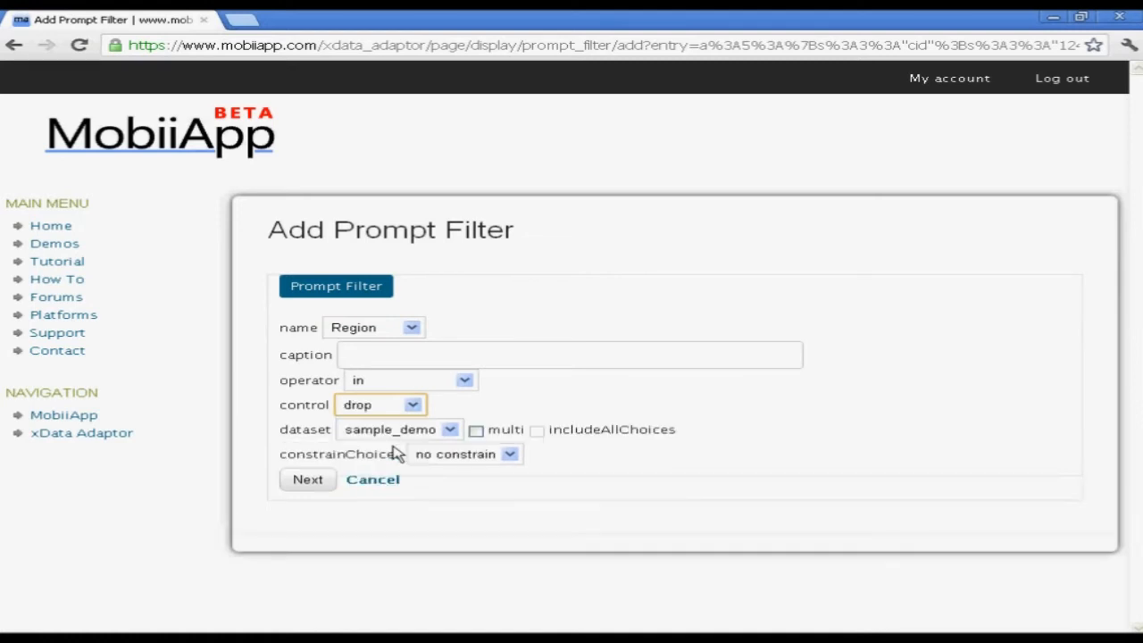
{"action": "left_click", "coordinate": [476, 432]}
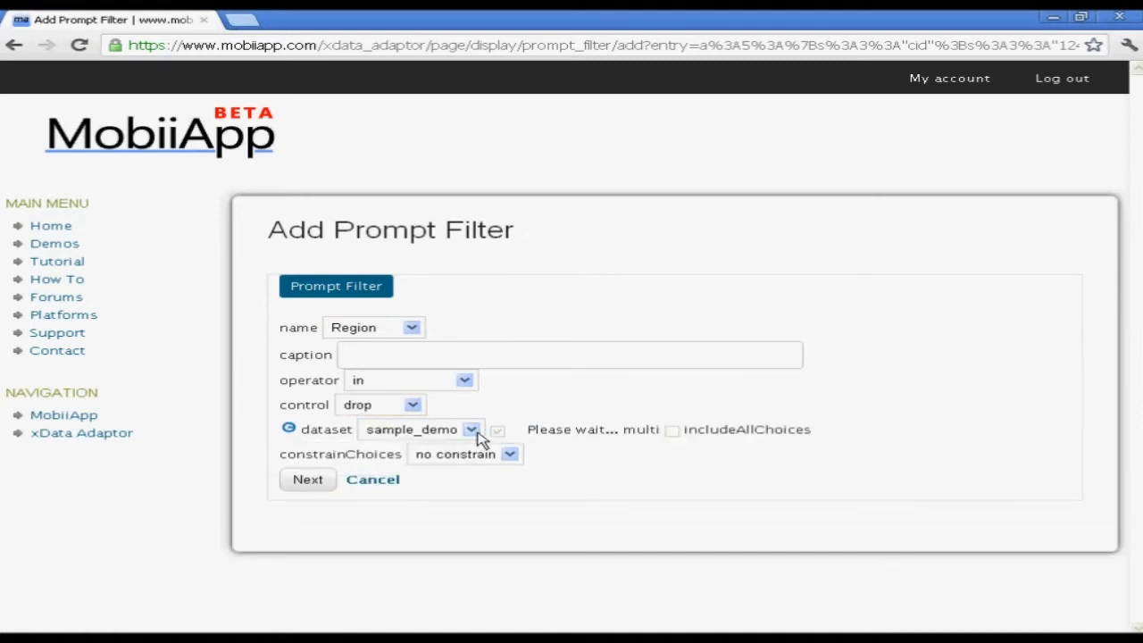
{"action": "left_click", "coordinate": [306, 483]}
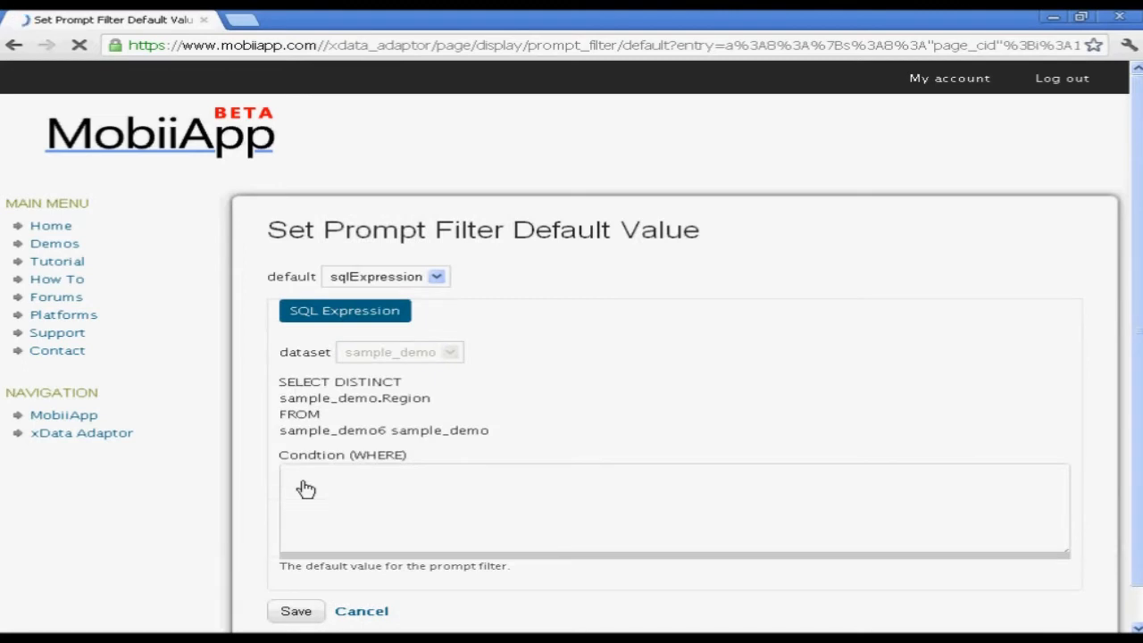
{"action": "scroll", "coordinate": [415, 483], "scroll_direction": "down", "scroll_amount": 1}
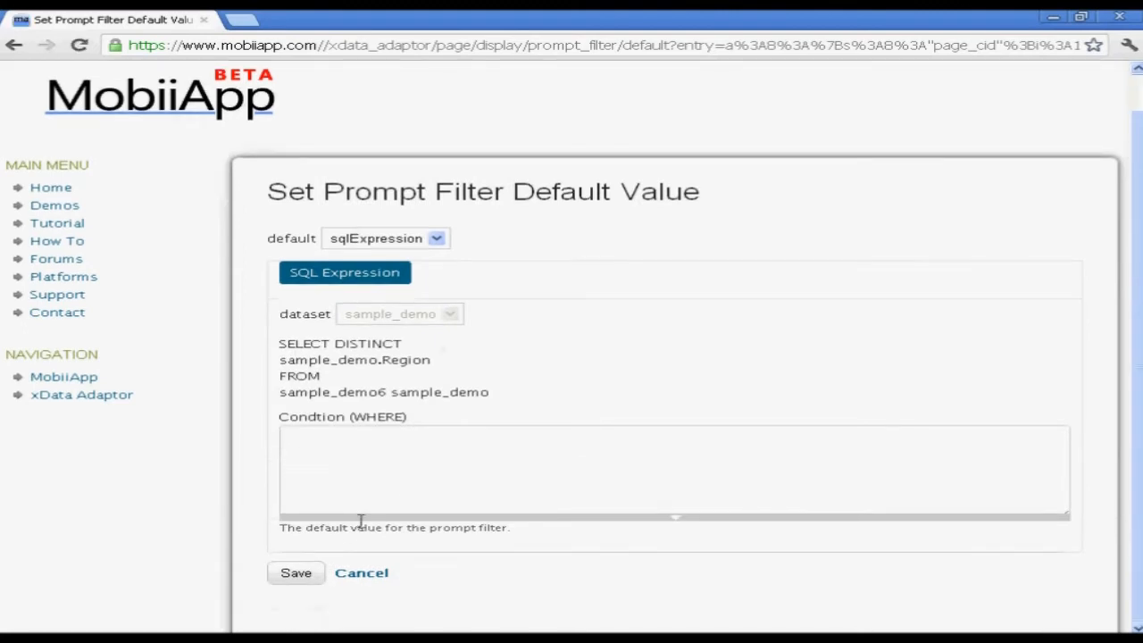
{"action": "left_click", "coordinate": [297, 576]}
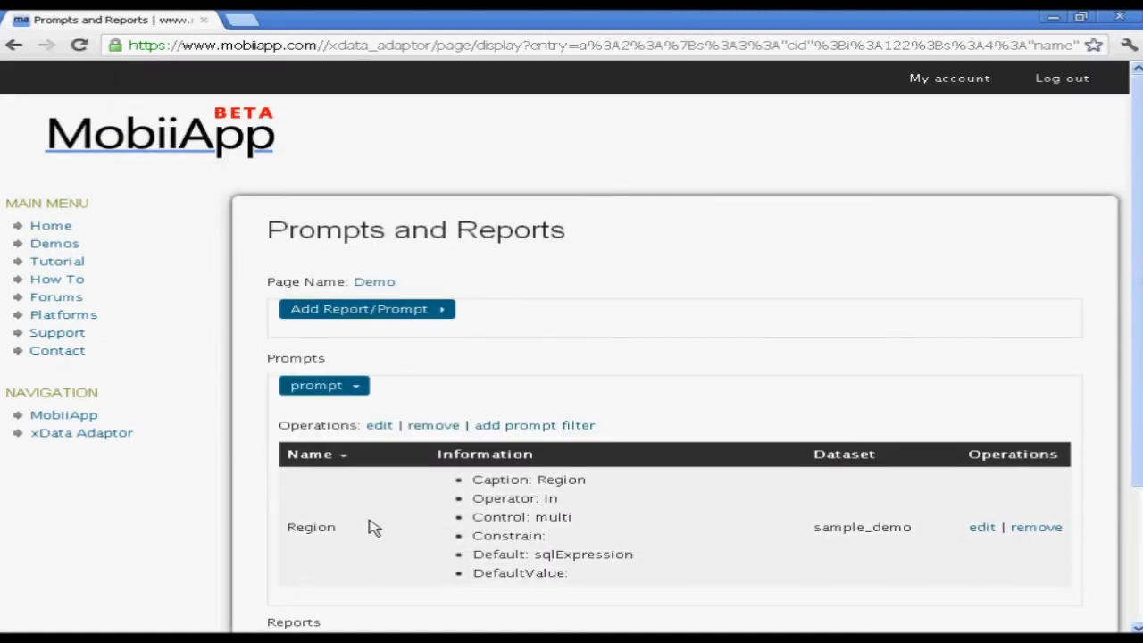
Scroll through Prompts and Reports, then go to the MobiiApp overview page
{"action": "left_click_drag", "start_coordinate": [1138, 434], "coordinate": [1138, 561]}
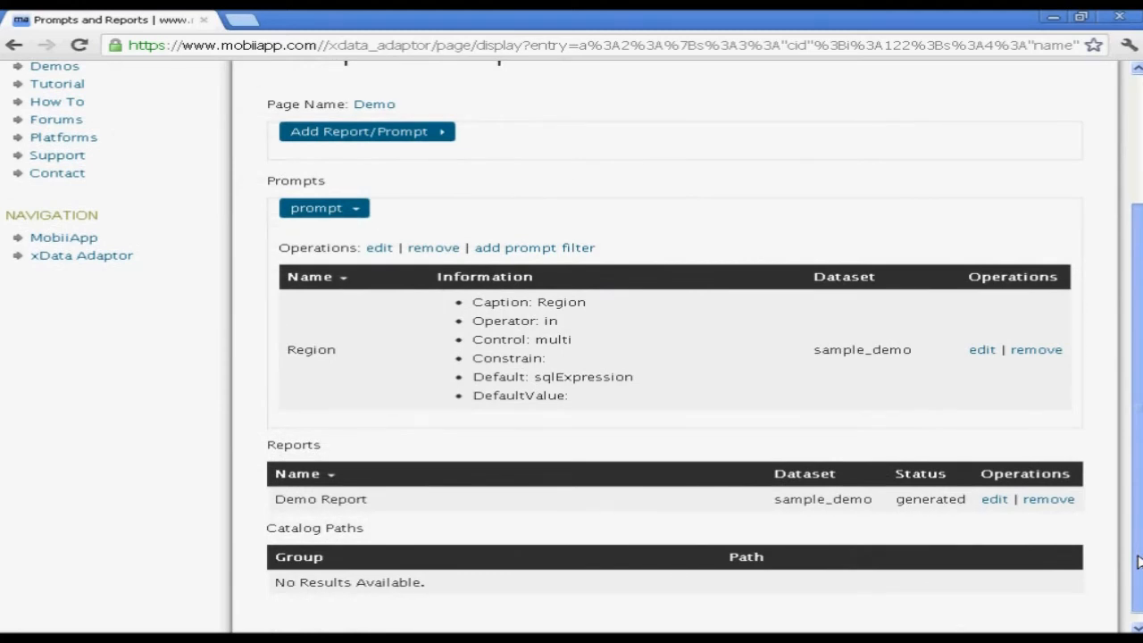
{"action": "left_click_drag", "start_coordinate": [1138, 561], "coordinate": [1135, 459]}
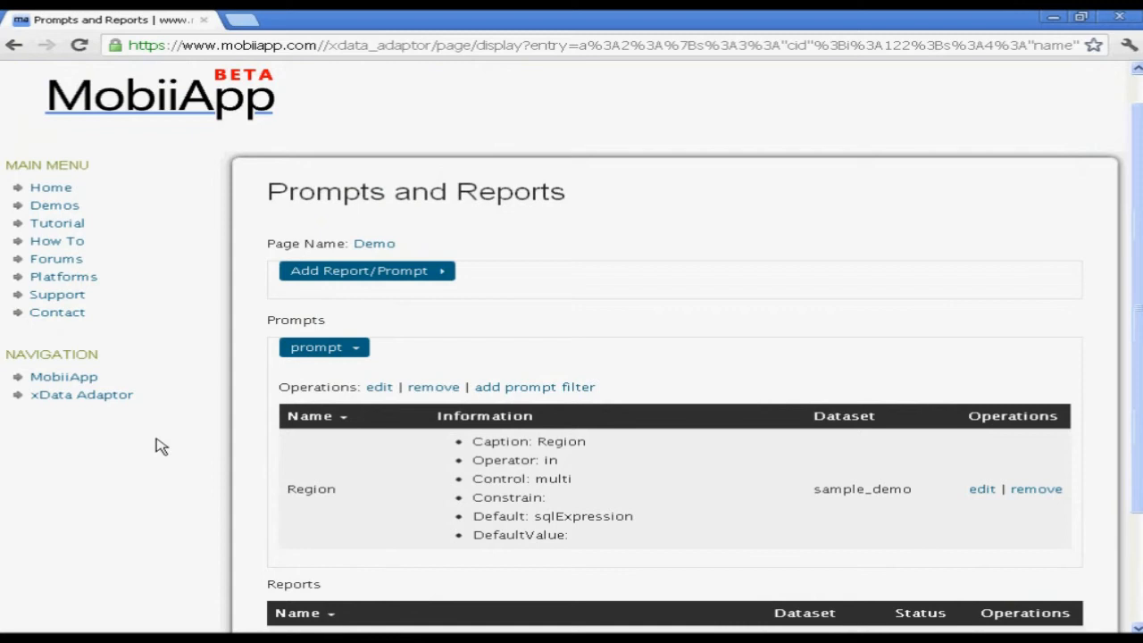
{"action": "left_click", "coordinate": [72, 385]}
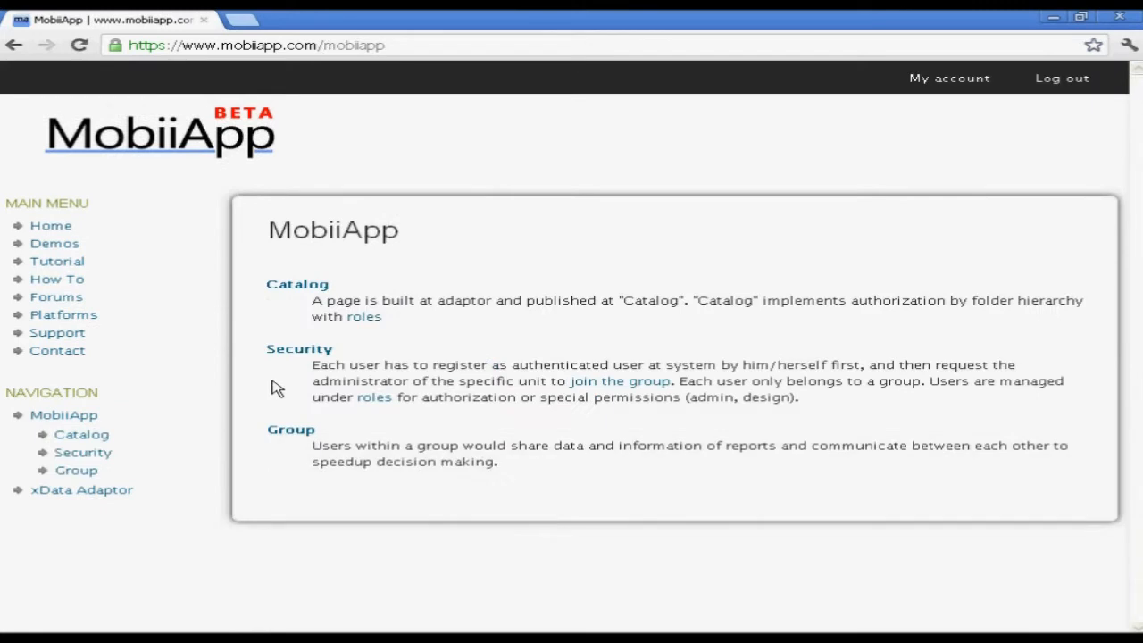
Create a catalog folder named Demo
{"action": "left_click", "coordinate": [317, 287]}
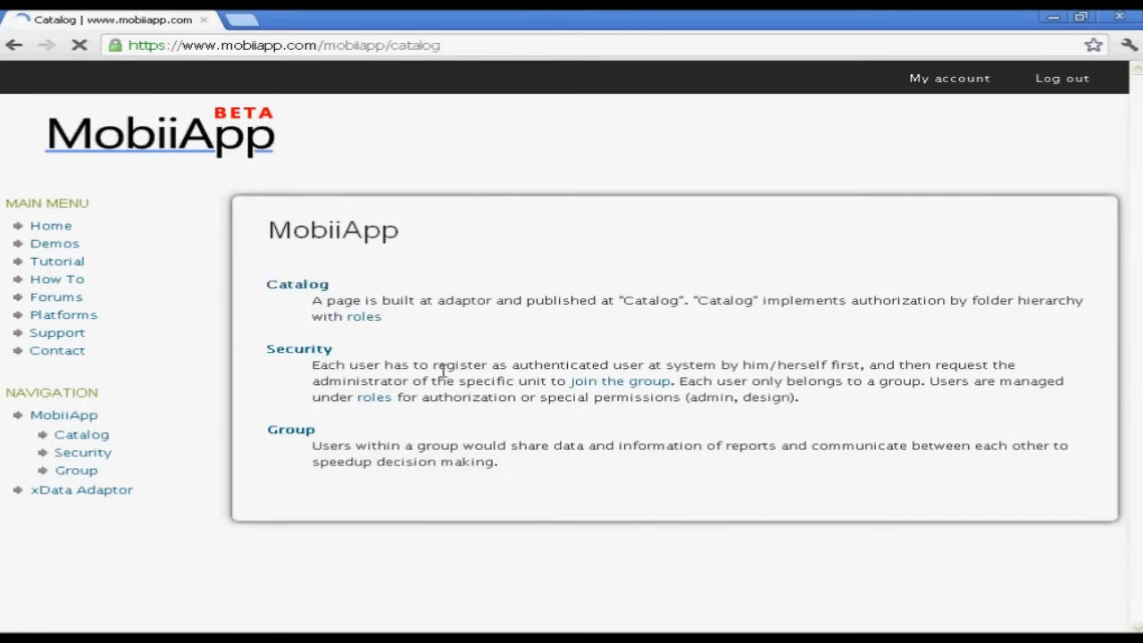
{"action": "left_click", "coordinate": [441, 434]}
{"action": "type", "text": "Demo"}
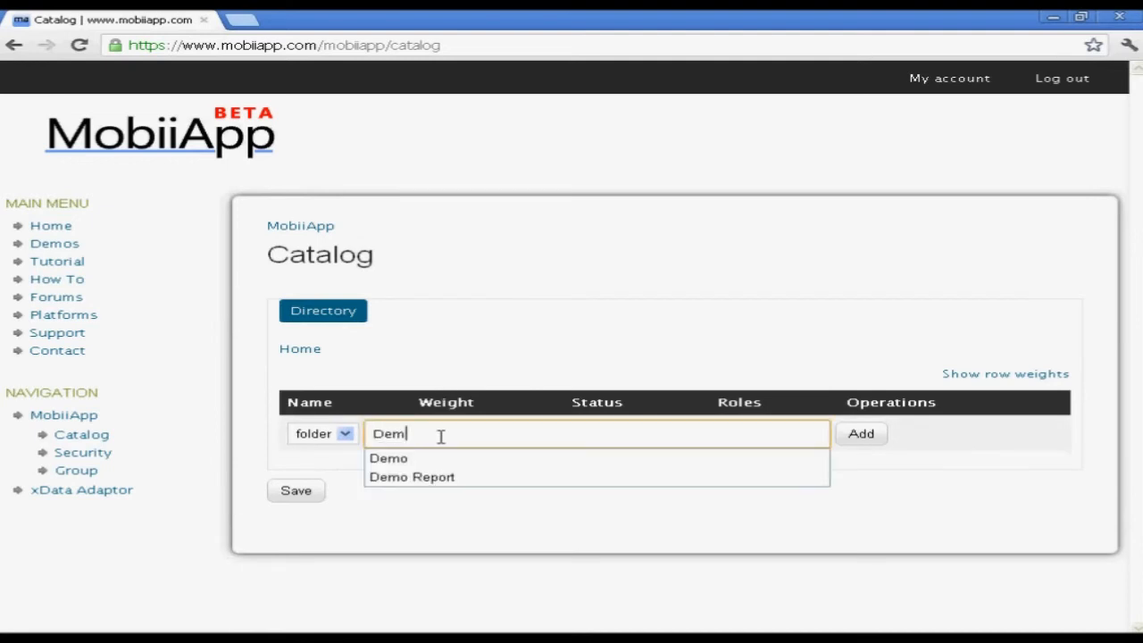
{"action": "left_click", "coordinate": [876, 435]}
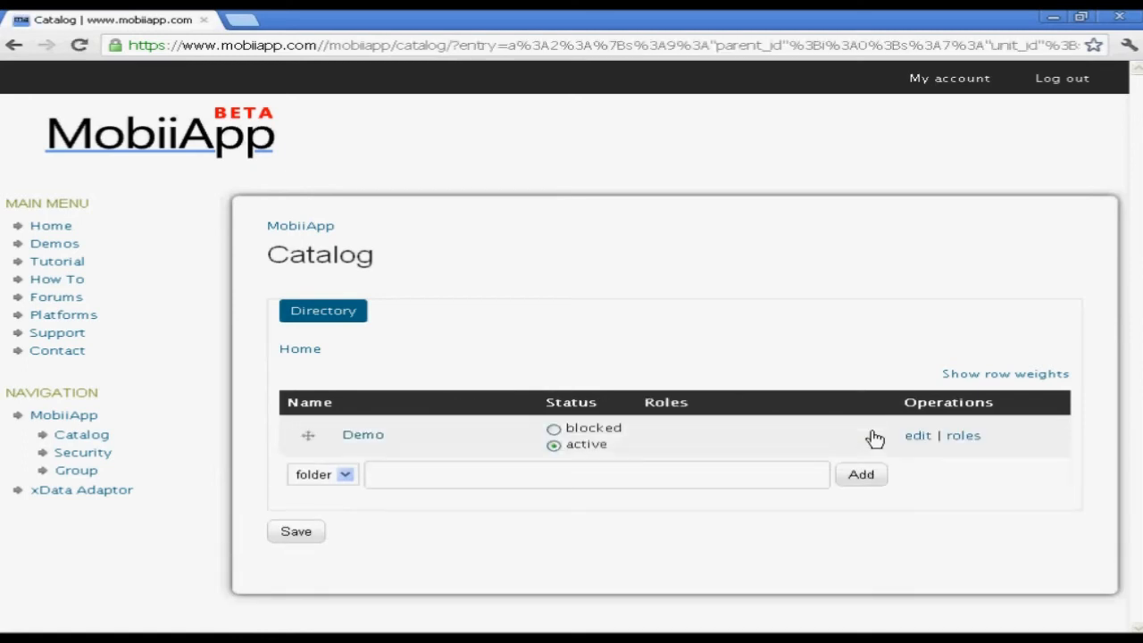
Inside the Demo folder, add a page entry publishing the Demo page
{"action": "left_click", "coordinate": [376, 439]}
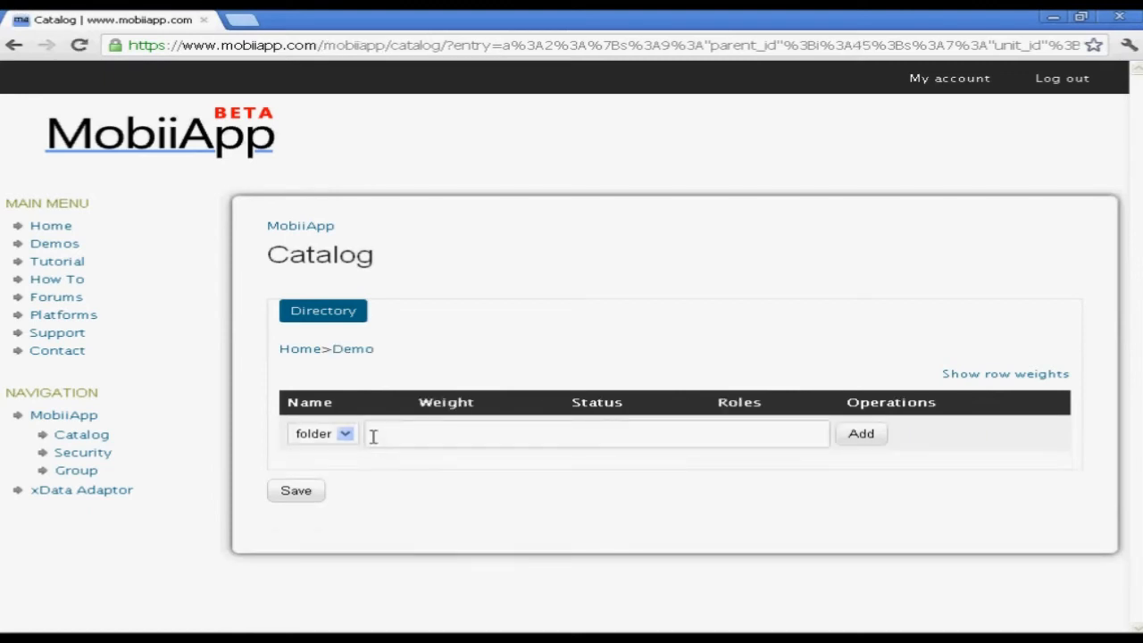
{"action": "left_click", "coordinate": [345, 435]}
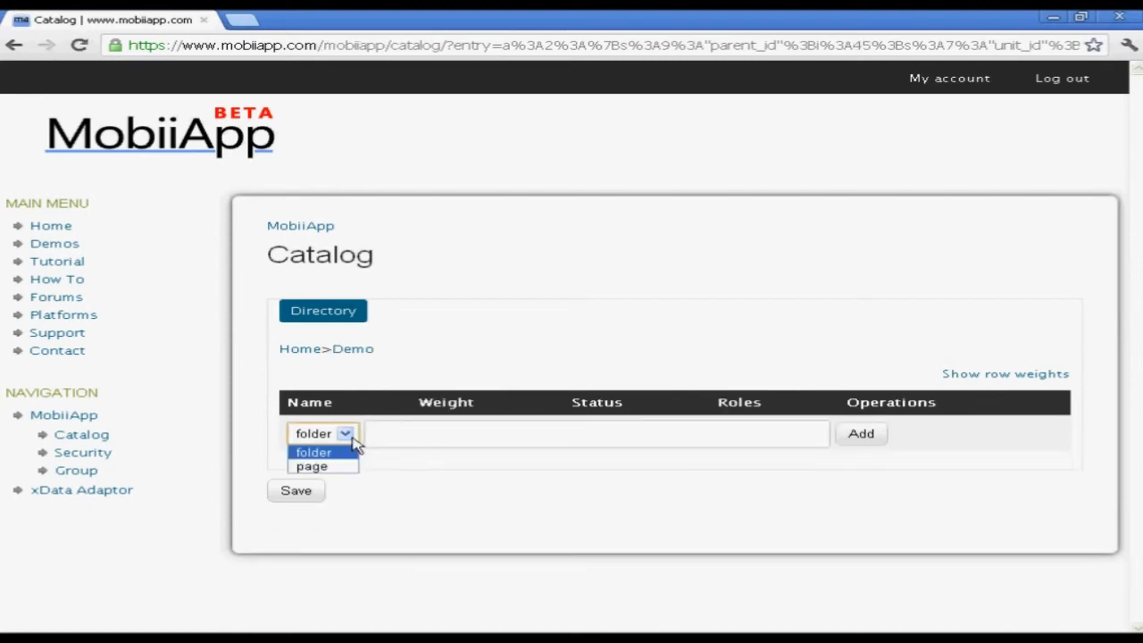
{"action": "left_click", "coordinate": [340, 467]}
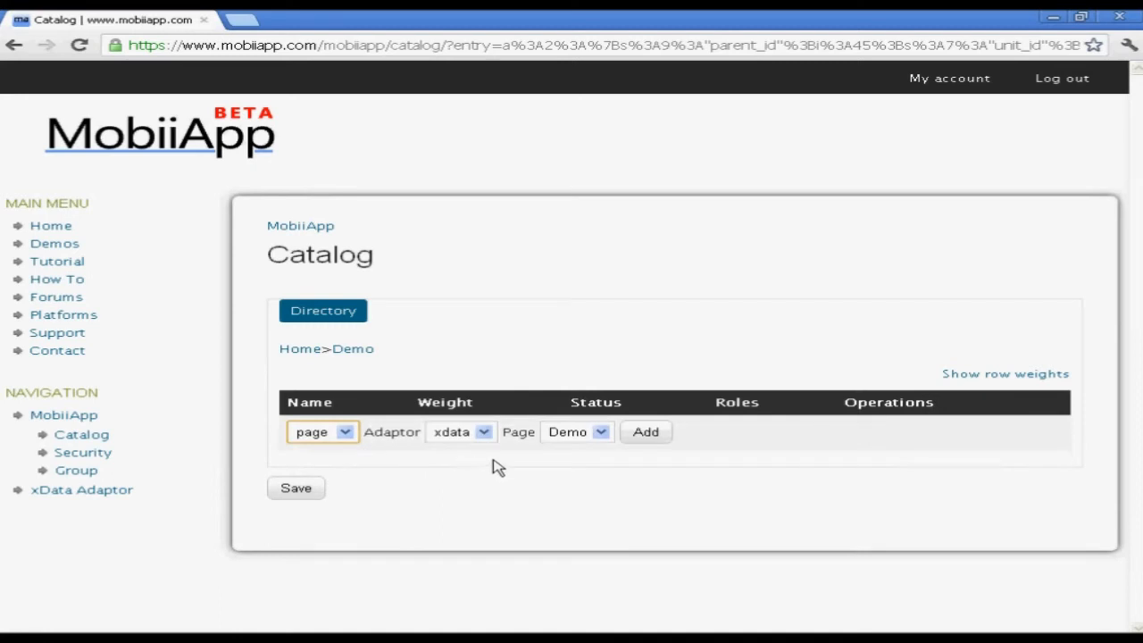
{"action": "left_click", "coordinate": [594, 435]}
{"action": "left_click", "coordinate": [598, 449]}
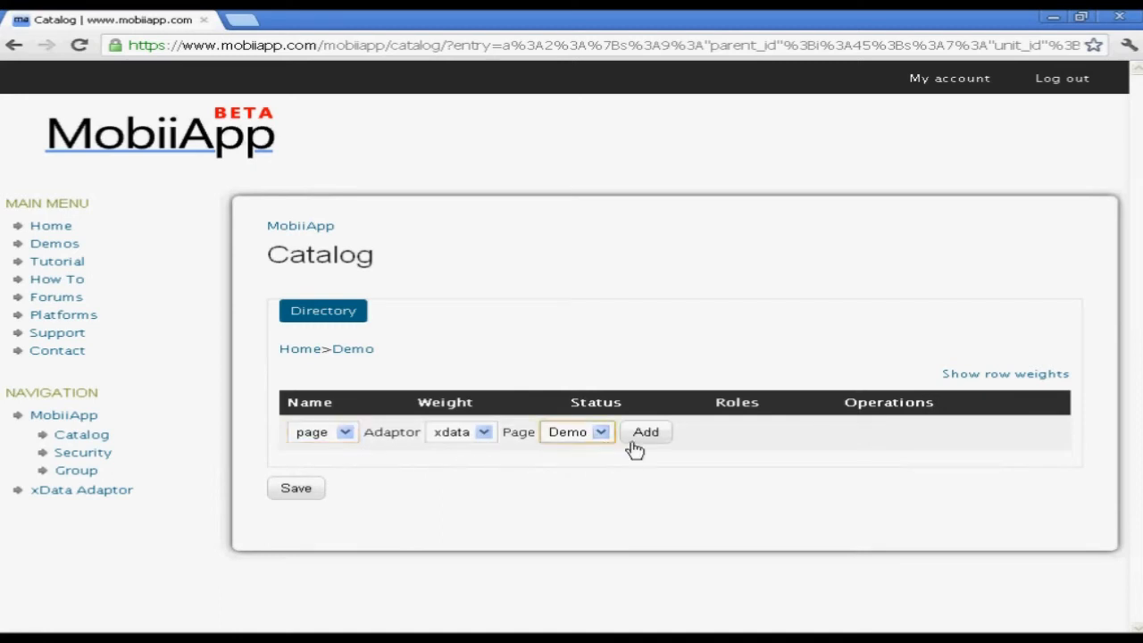
{"action": "left_click", "coordinate": [646, 435]}
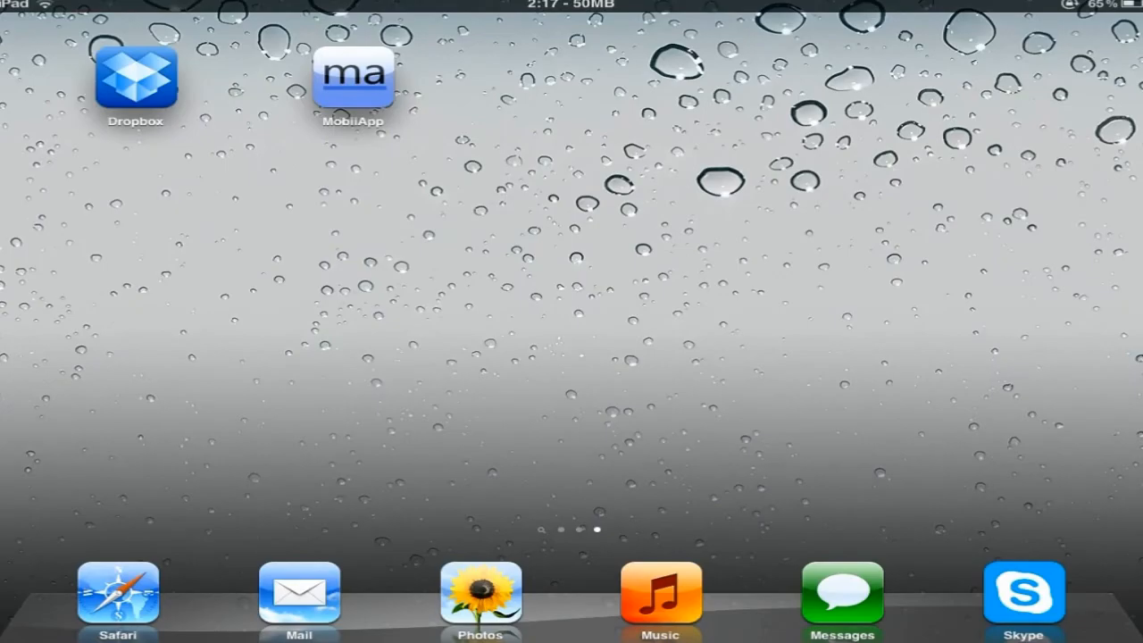
Launch MobiiApp on the iPad and log in with the account password
{"action": "left_click", "coordinate": [354, 79]}
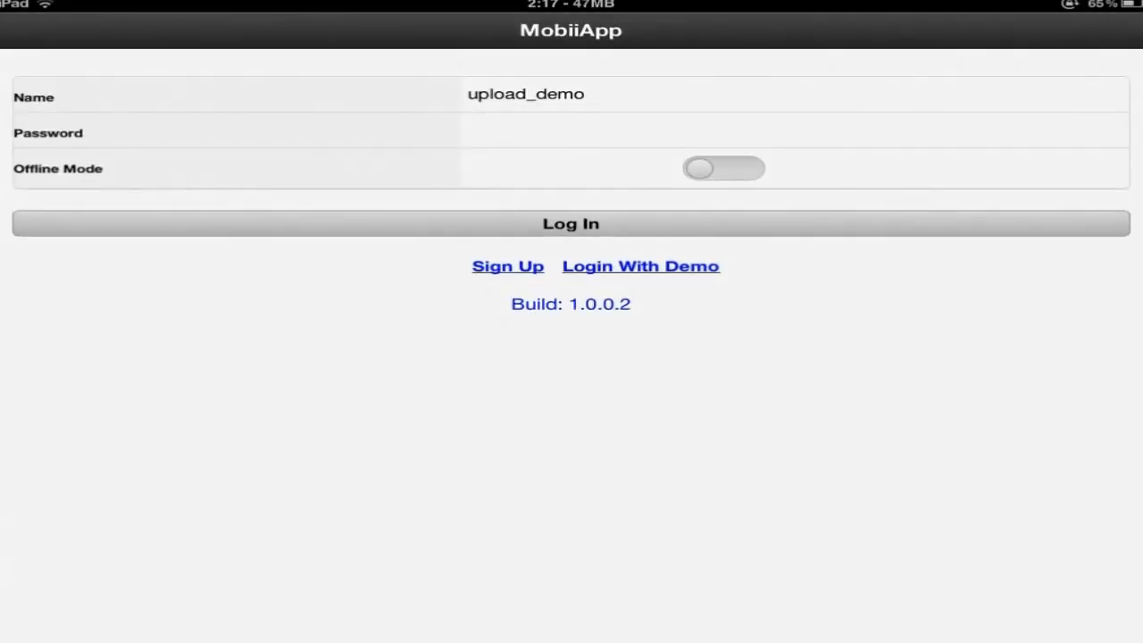
{"action": "left_click", "coordinate": [626, 130]}
{"action": "type", "text": "p"}
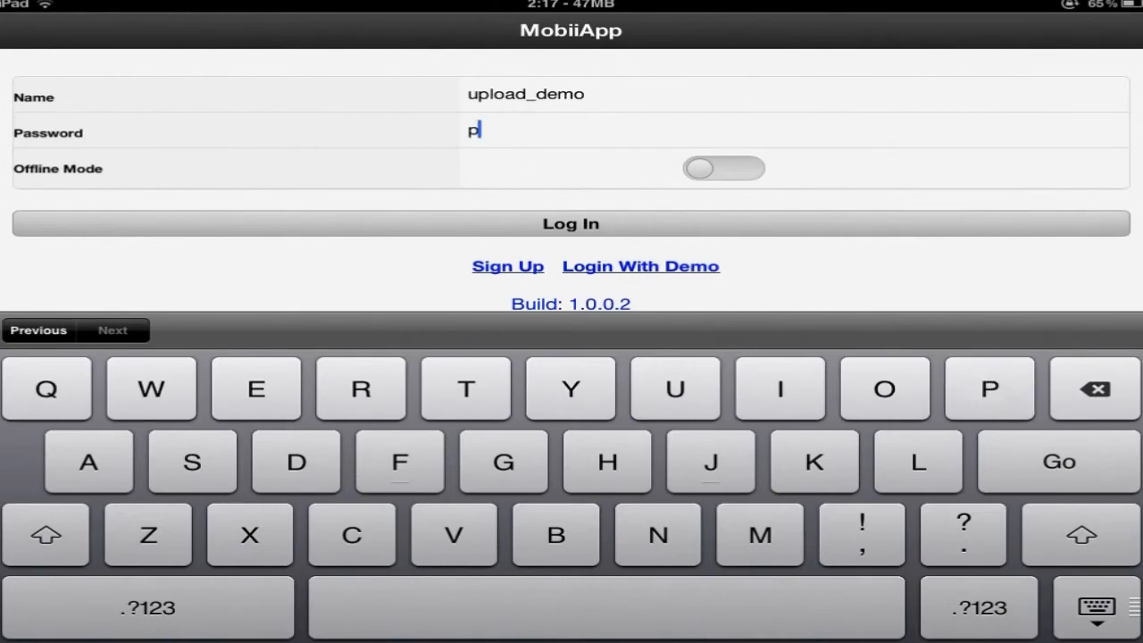
{"action": "type", "text": "asswd"}
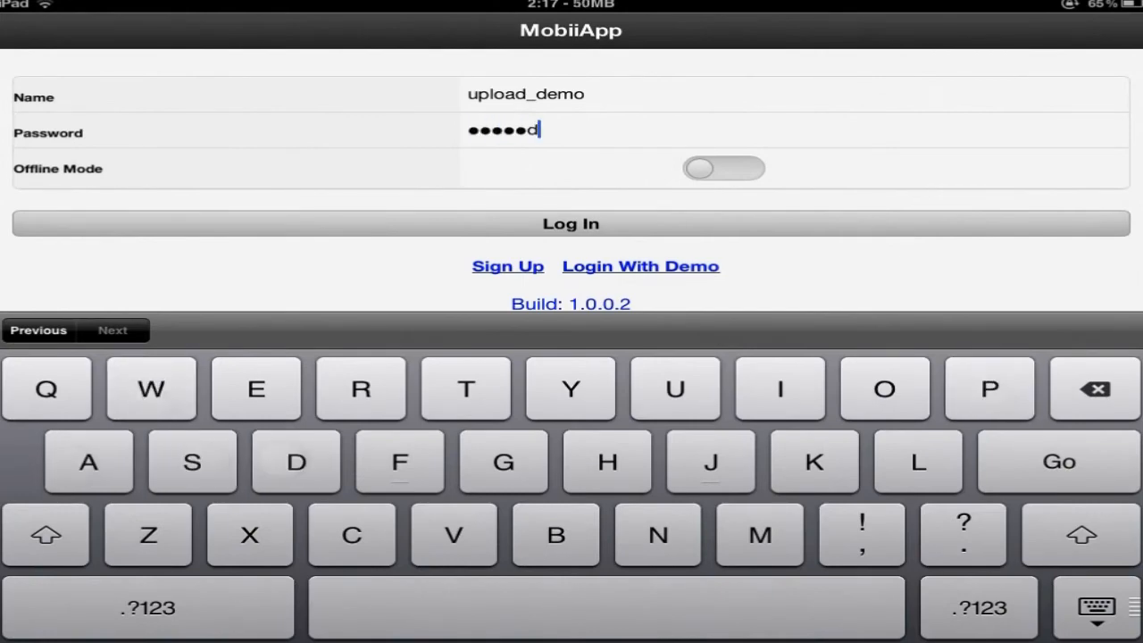
{"action": "left_click", "coordinate": [1096, 608]}
{"action": "left_click", "coordinate": [511, 225]}
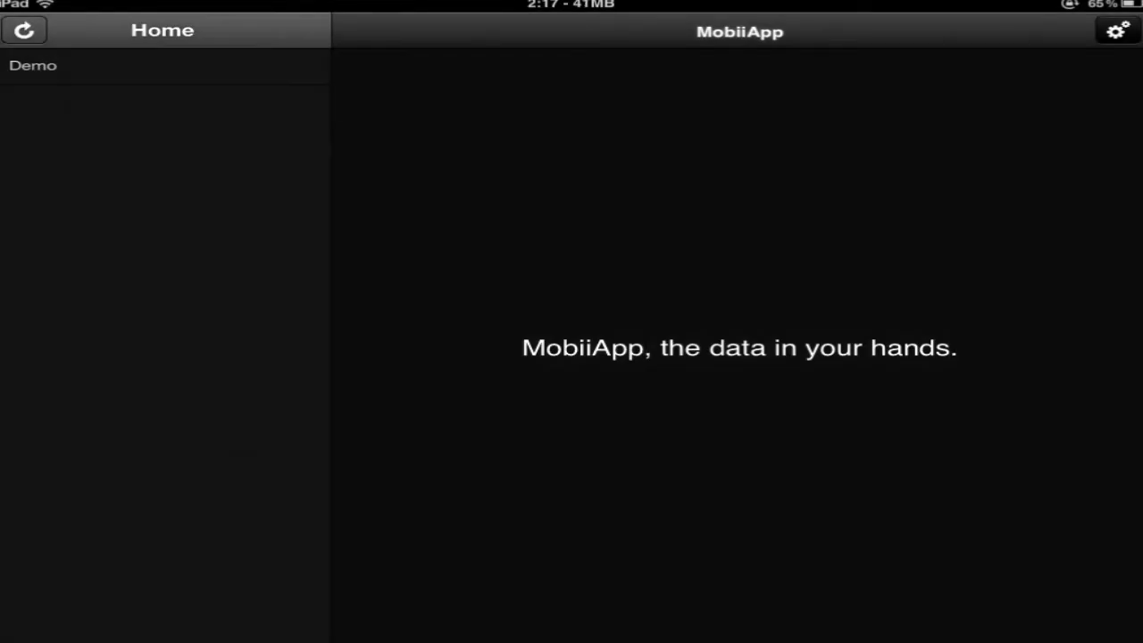
Open Demo to load the Demo Report table, then show the page's ••• settings
{"action": "left_click", "coordinate": [139, 71]}
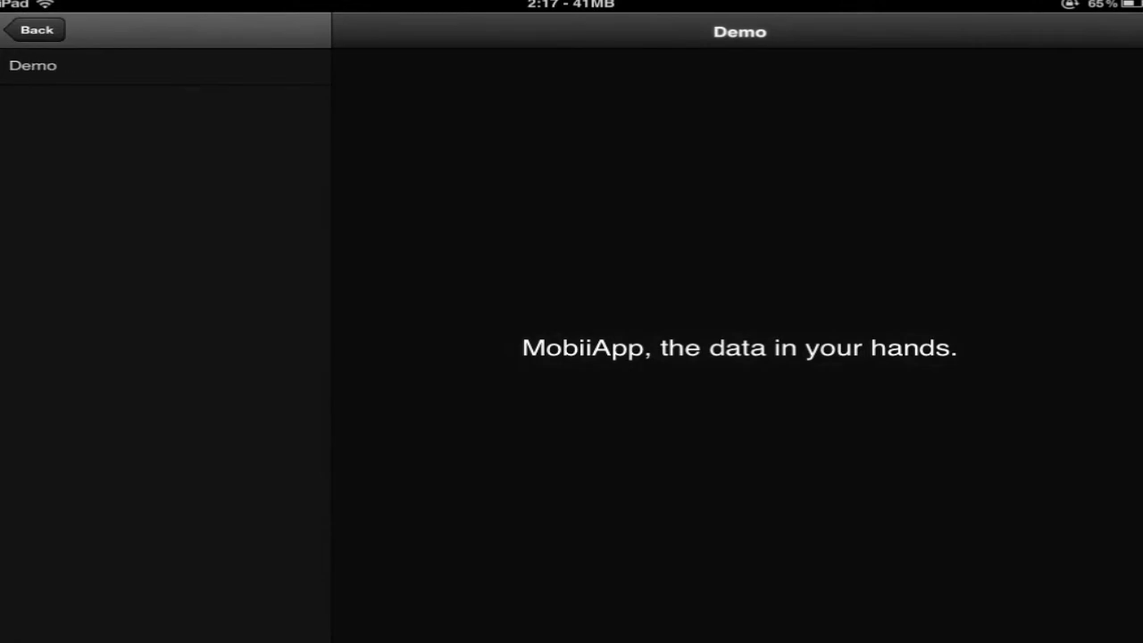
{"action": "left_click", "coordinate": [180, 73]}
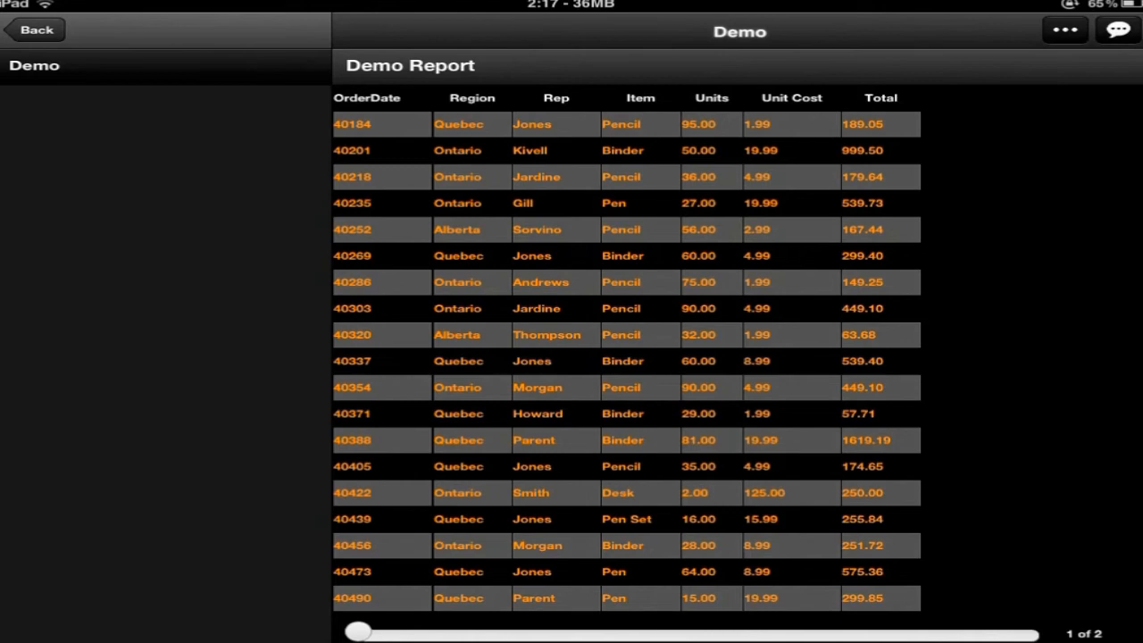
{"action": "left_click", "coordinate": [1066, 29]}
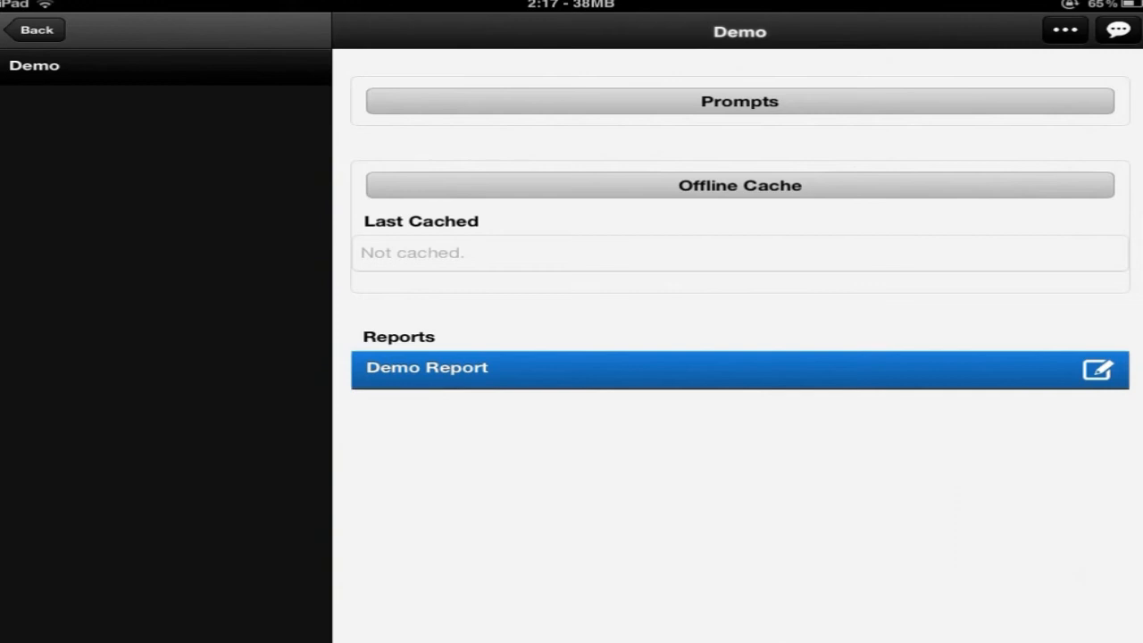
Set the Demo Report's Total column Aggregation Rule to sum, then start adding a new view
{"action": "left_click", "coordinate": [1095, 372]}
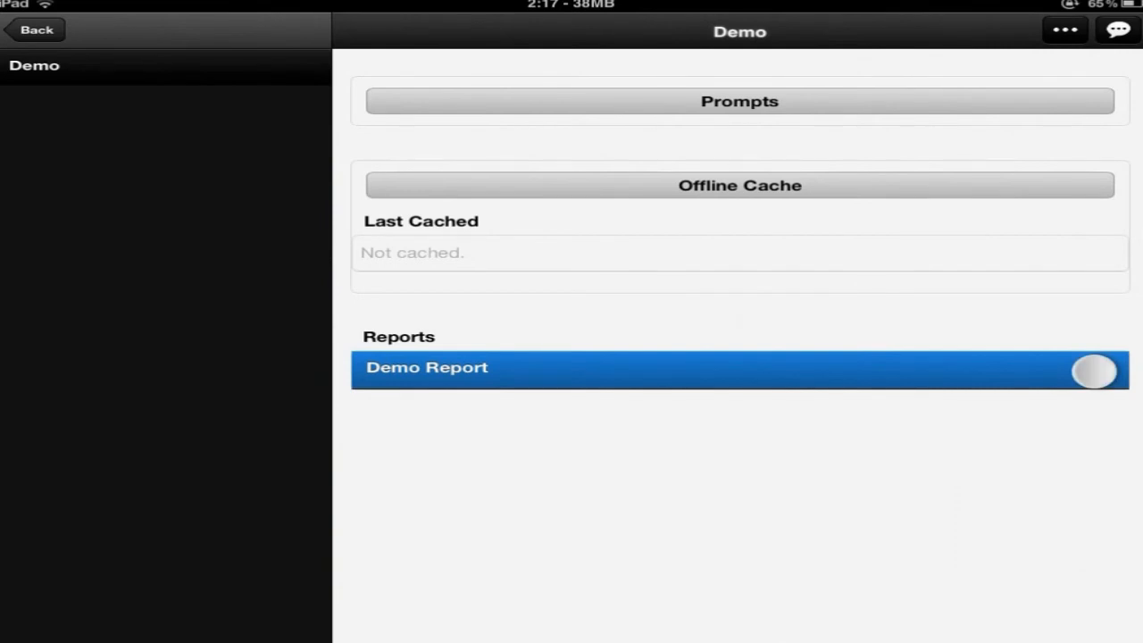
{"action": "left_click", "coordinate": [1099, 460]}
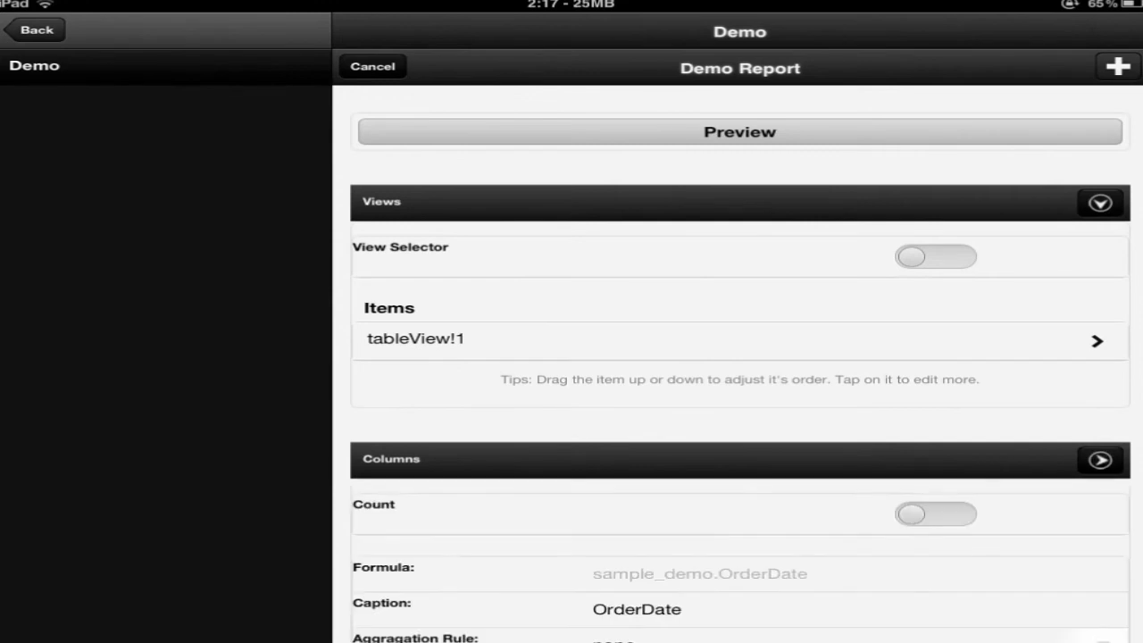
{"action": "left_click_drag", "start_coordinate": [848, 473], "coordinate": [862, 307]}
{"action": "left_click_drag", "start_coordinate": [878, 469], "coordinate": [878, 246]}
{"action": "left_click_drag", "start_coordinate": [934, 513], "coordinate": [935, 340]}
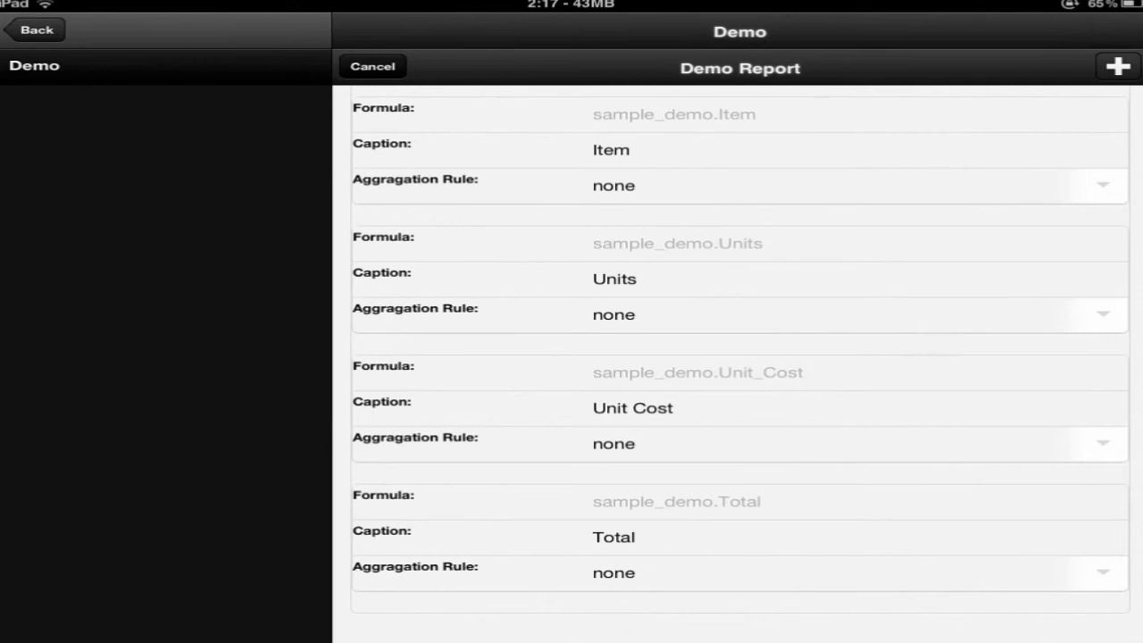
{"action": "left_click", "coordinate": [625, 577]}
{"action": "left_click", "coordinate": [727, 405]}
{"action": "left_click", "coordinate": [1118, 66]}
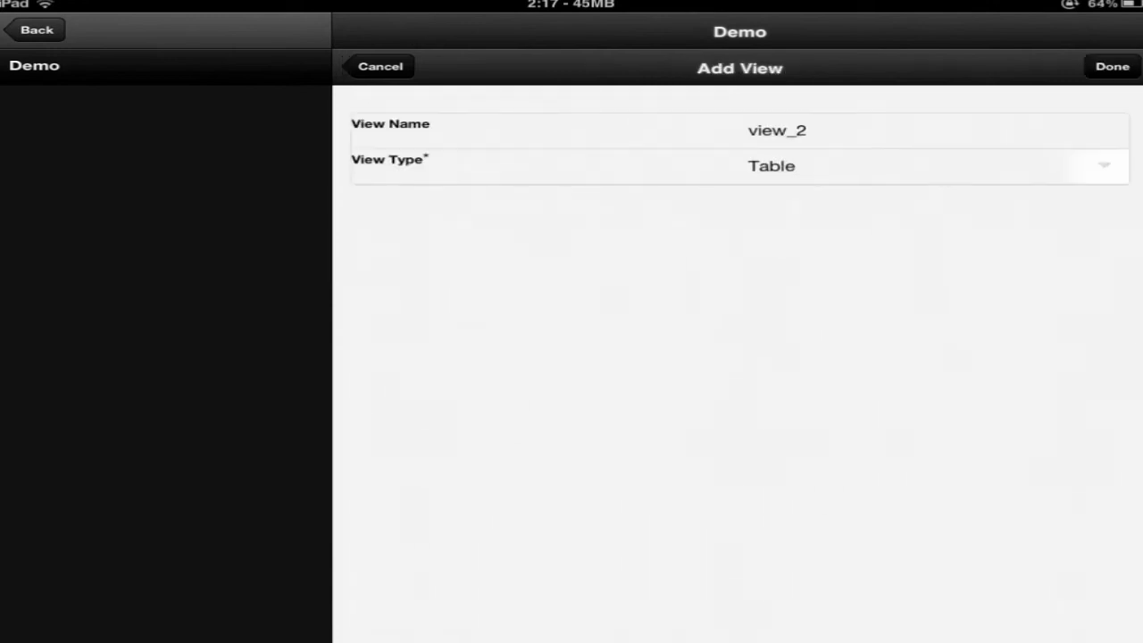
Name the new view 'Pie Chart' and make it a Chart view of type Pie
{"action": "left_click", "coordinate": [844, 131]}
{"action": "key", "text": "BackSpace"}
{"action": "key", "text": "BackSpace"}
{"action": "key", "text": "BackSpace"}
{"action": "key", "text": "BackSpace"}
{"action": "key", "text": "BackSpace"}
{"action": "key", "text": "BackSpace"}
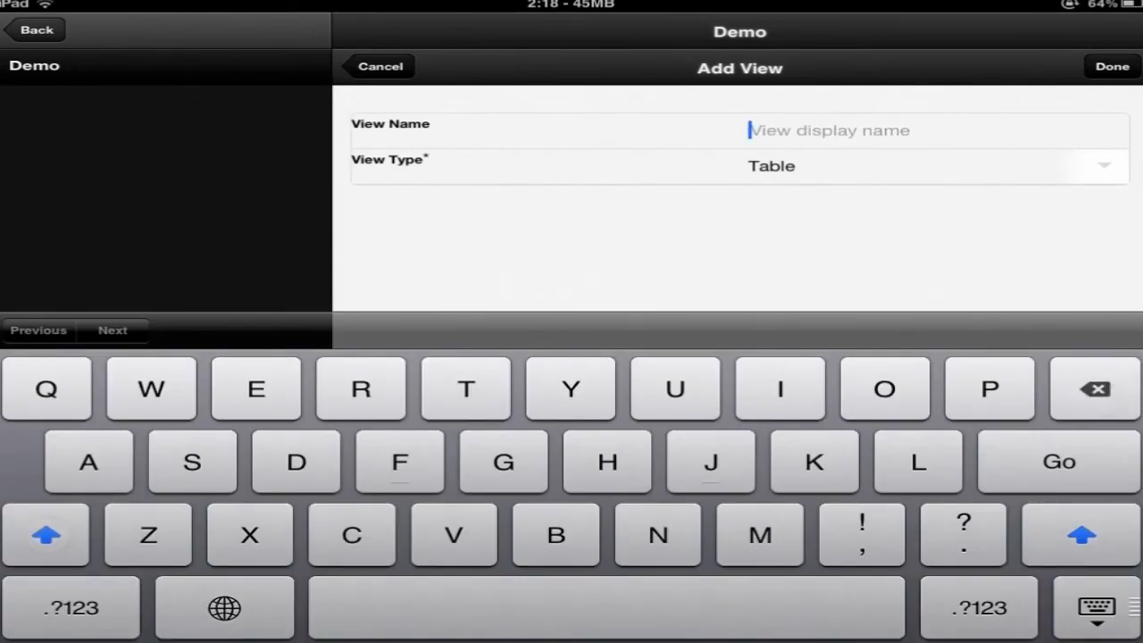
{"action": "type", "text": "Pie "}
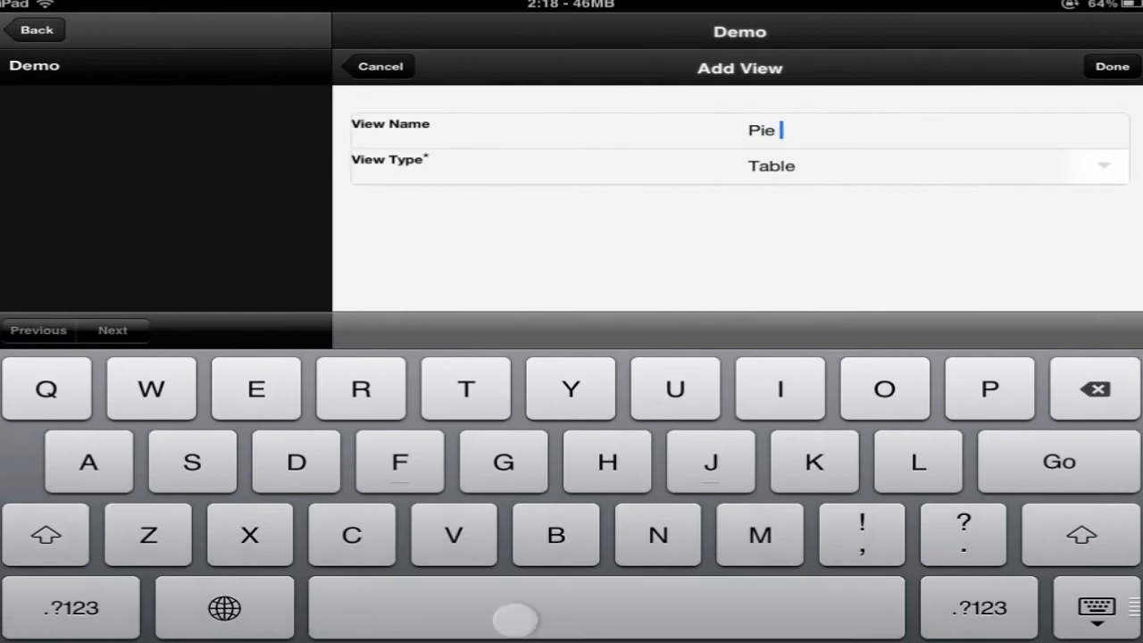
{"action": "type", "text": "C"}
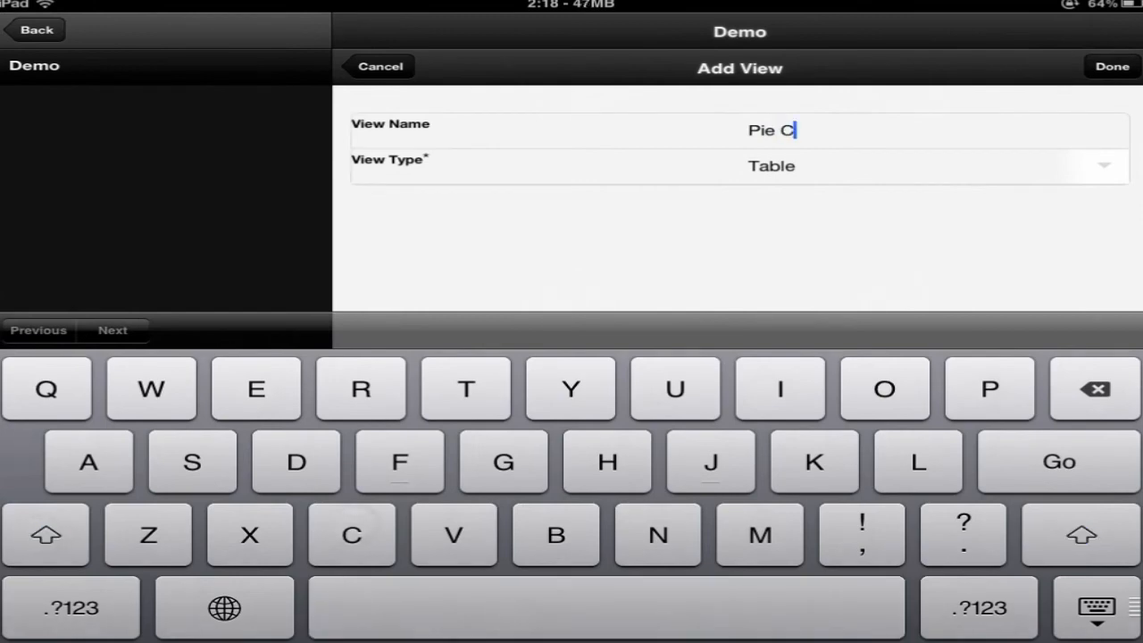
{"action": "type", "text": "hart"}
{"action": "left_click", "coordinate": [1097, 608]}
{"action": "left_click", "coordinate": [766, 166]}
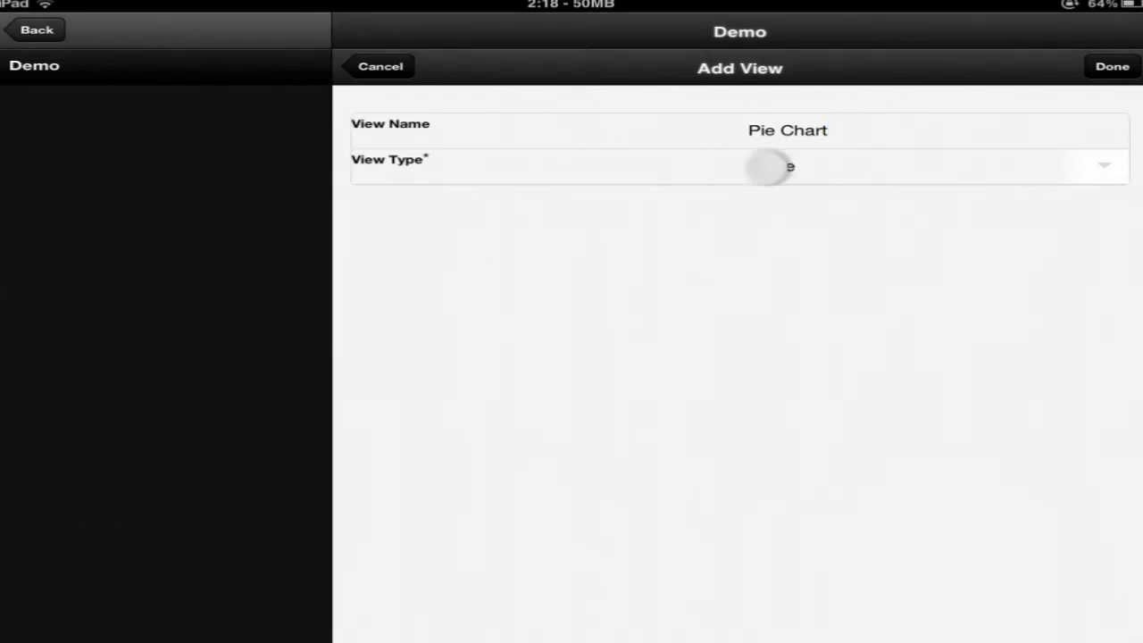
{"action": "left_click", "coordinate": [715, 259]}
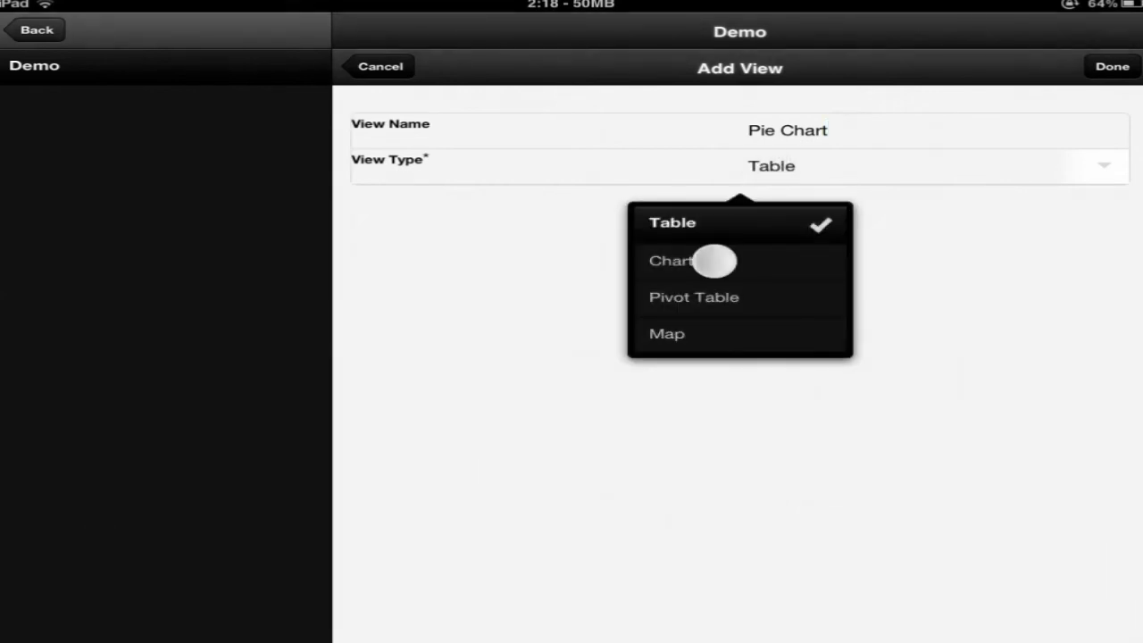
{"action": "left_click", "coordinate": [789, 205]}
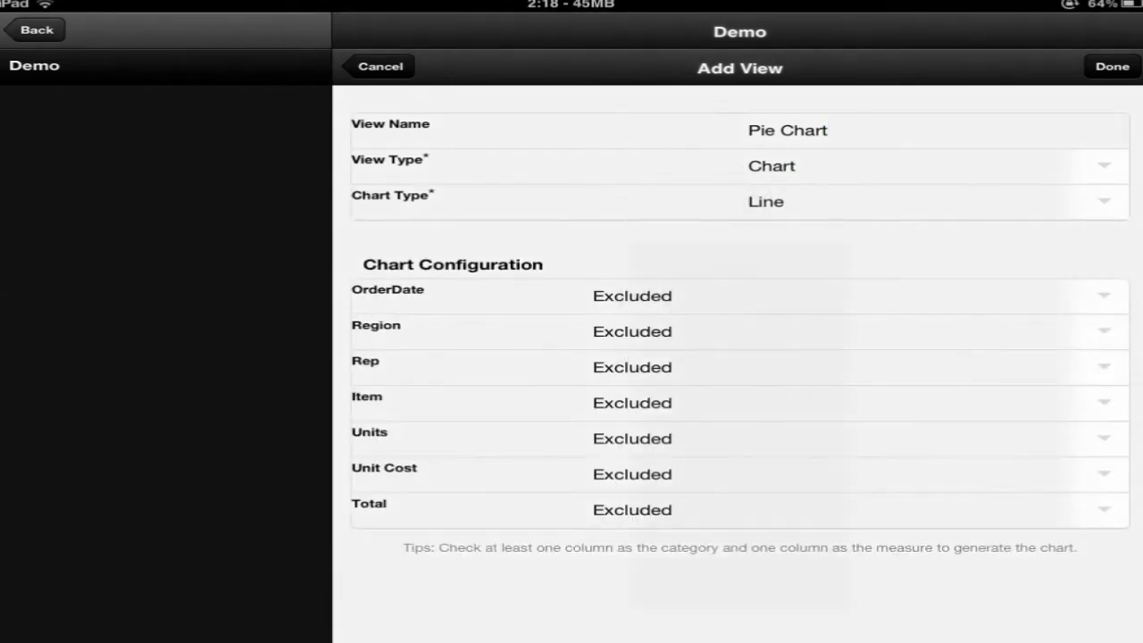
{"action": "left_click", "coordinate": [703, 515]}
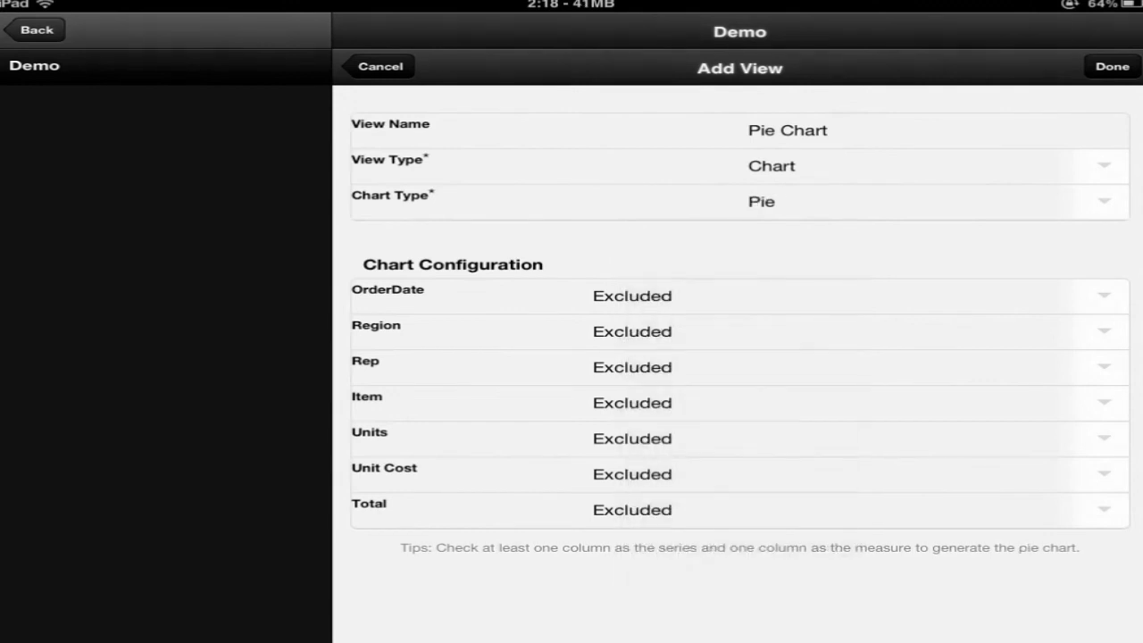
Assign Rep as the pie's Series and Total as its Measure, and finish the view
{"action": "left_click", "coordinate": [634, 366]}
{"action": "left_click", "coordinate": [708, 460]}
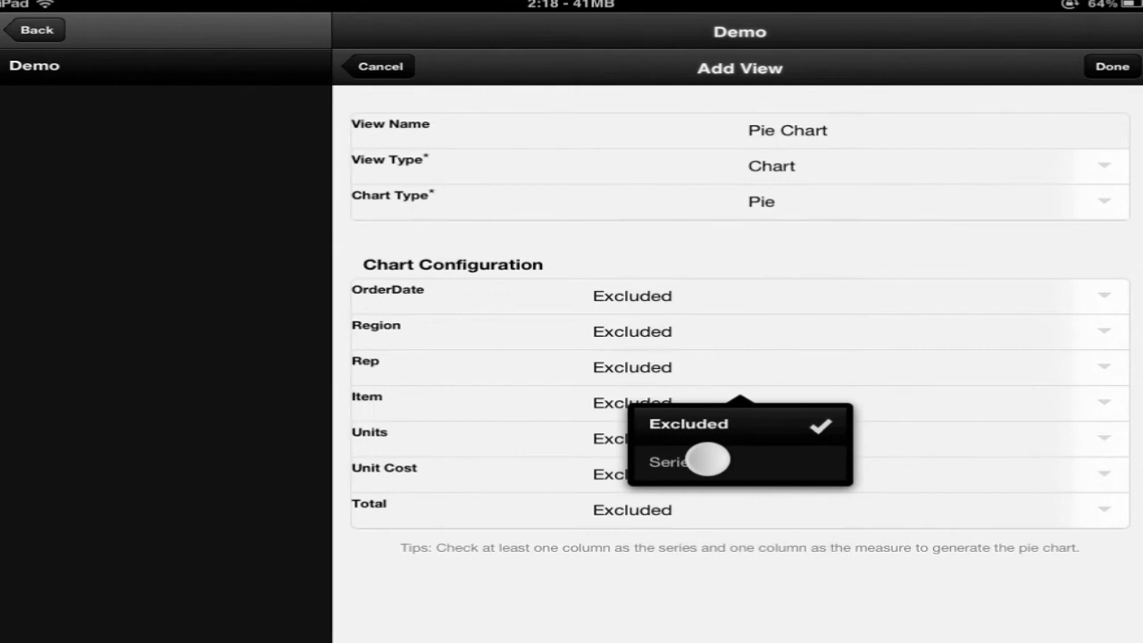
{"action": "left_click", "coordinate": [650, 506]}
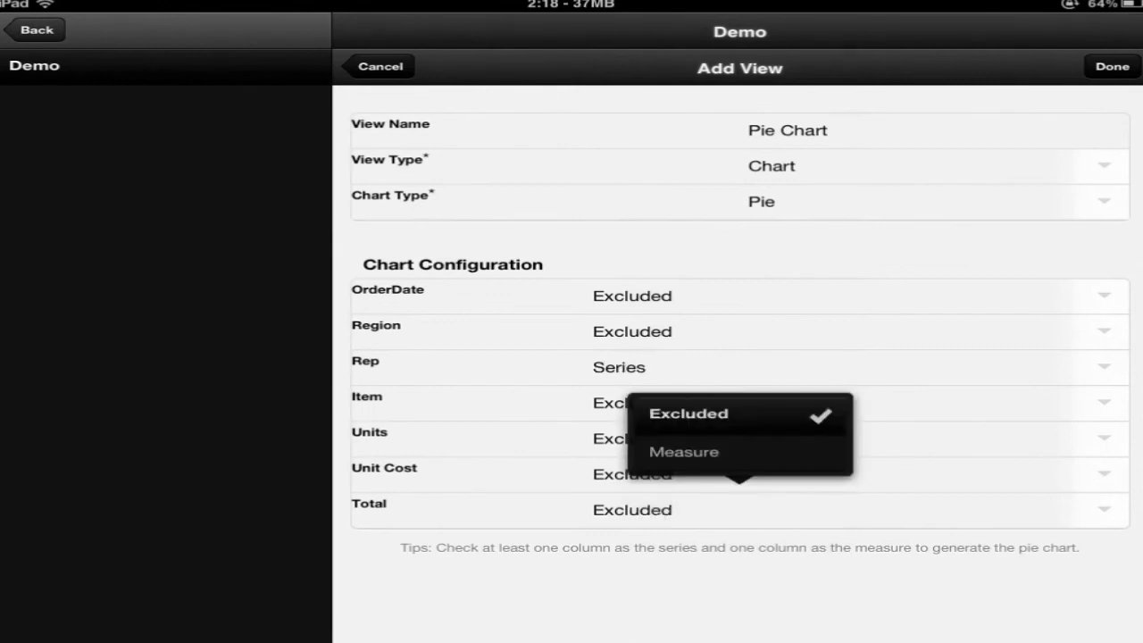
{"action": "left_click", "coordinate": [686, 452]}
{"action": "left_click", "coordinate": [1113, 66]}
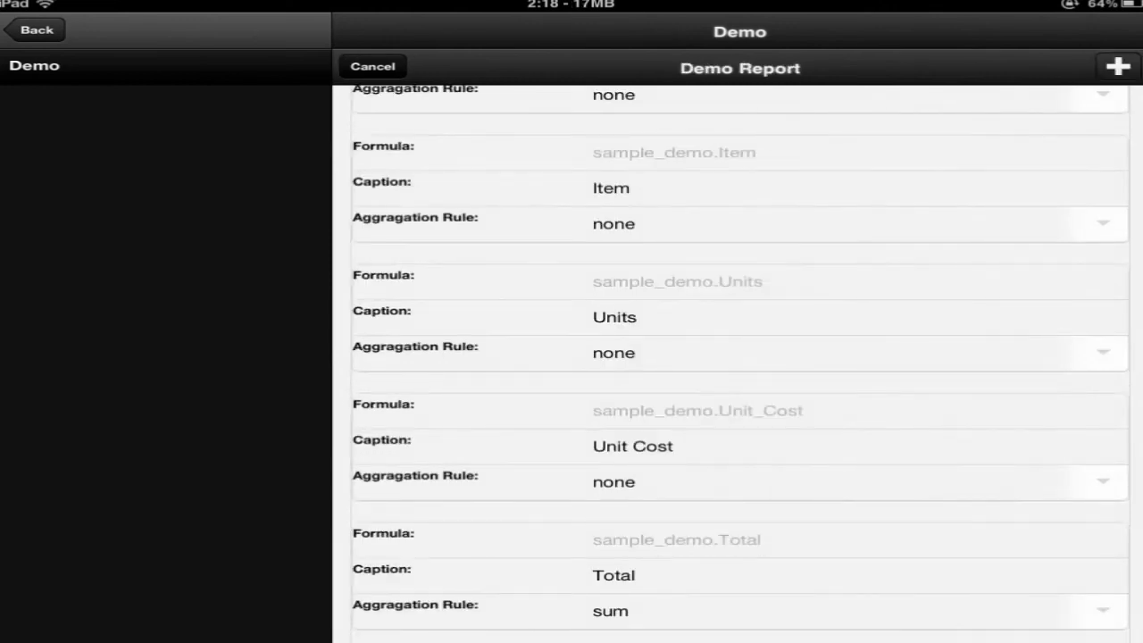
{"action": "left_click_drag", "start_coordinate": [798, 139], "coordinate": [777, 625]}
{"action": "left_click_drag", "start_coordinate": [808, 159], "coordinate": [795, 461]}
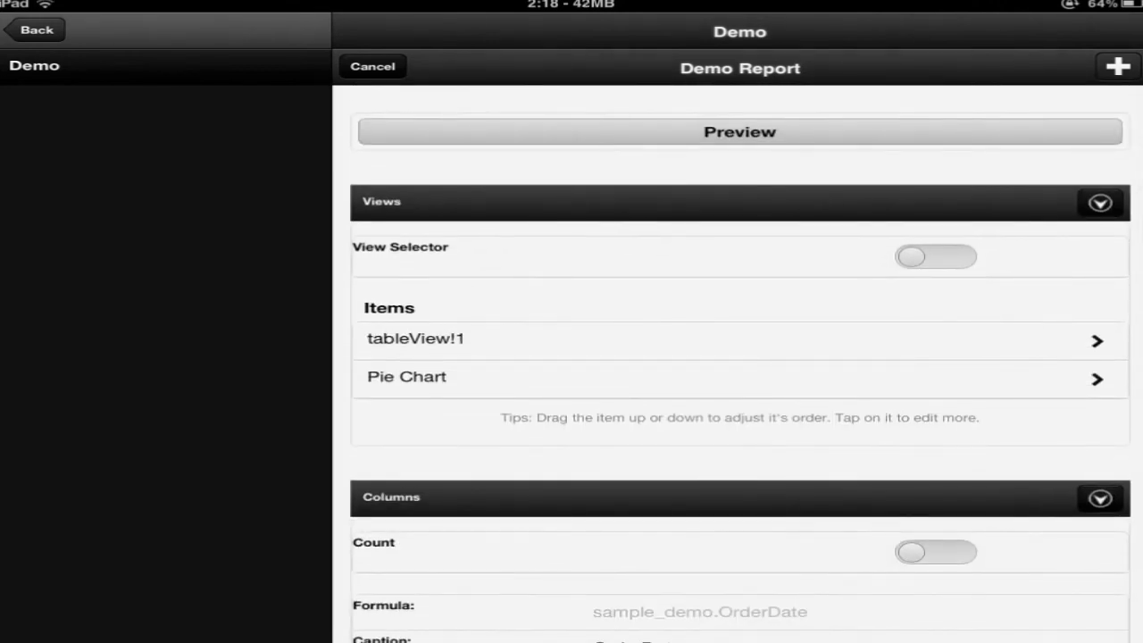
Move Pie Chart above tableView!1, preview the pie and table pages, then save the report
{"action": "left_click_drag", "start_coordinate": [422, 384], "coordinate": [447, 335]}
{"action": "left_click", "coordinate": [727, 129]}
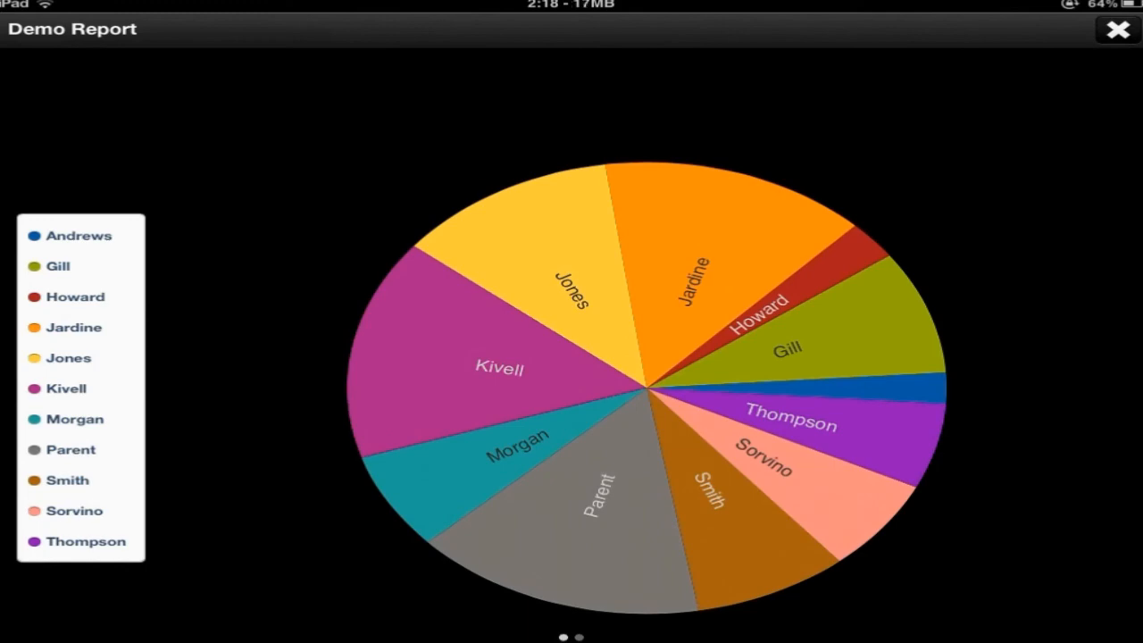
{"action": "left_click_drag", "start_coordinate": [1077, 438], "coordinate": [679, 482]}
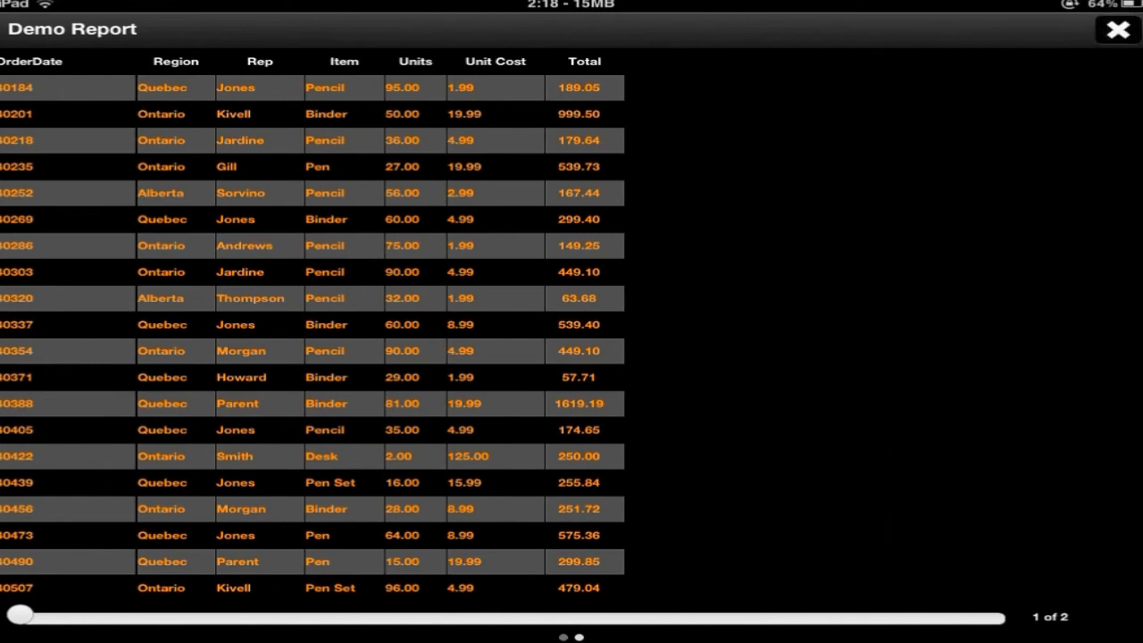
{"action": "left_click", "coordinate": [1118, 29]}
{"action": "left_click", "coordinate": [740, 163]}
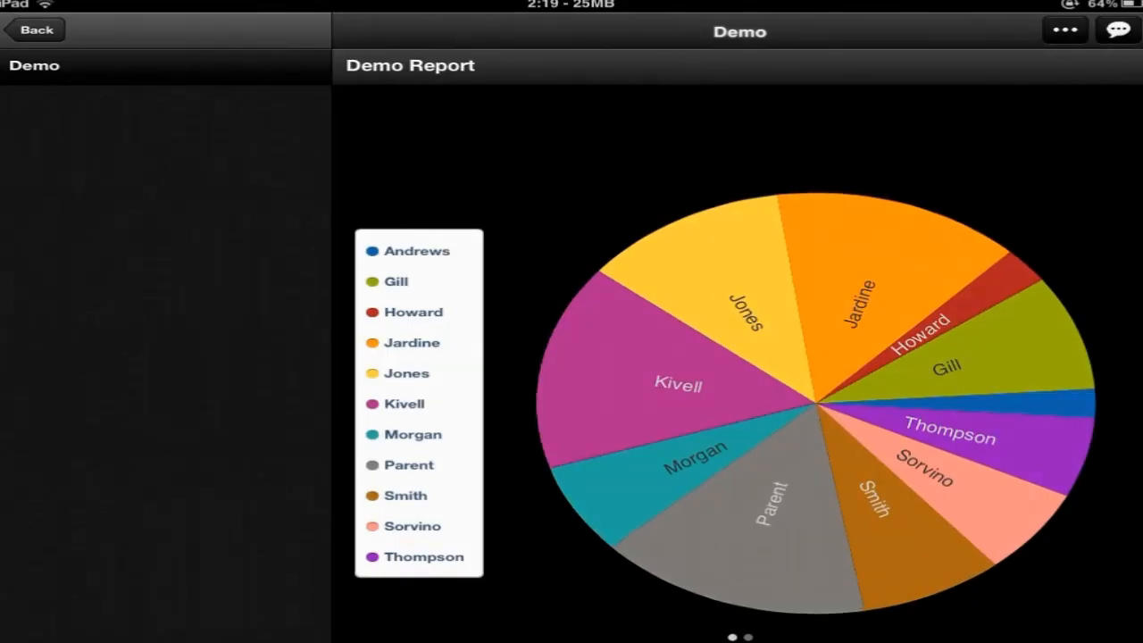
Show Kivell and Parent totals, hide Morgan, Smith, Thompson and Kivell, then open Prompts
{"action": "left_click", "coordinate": [643, 388]}
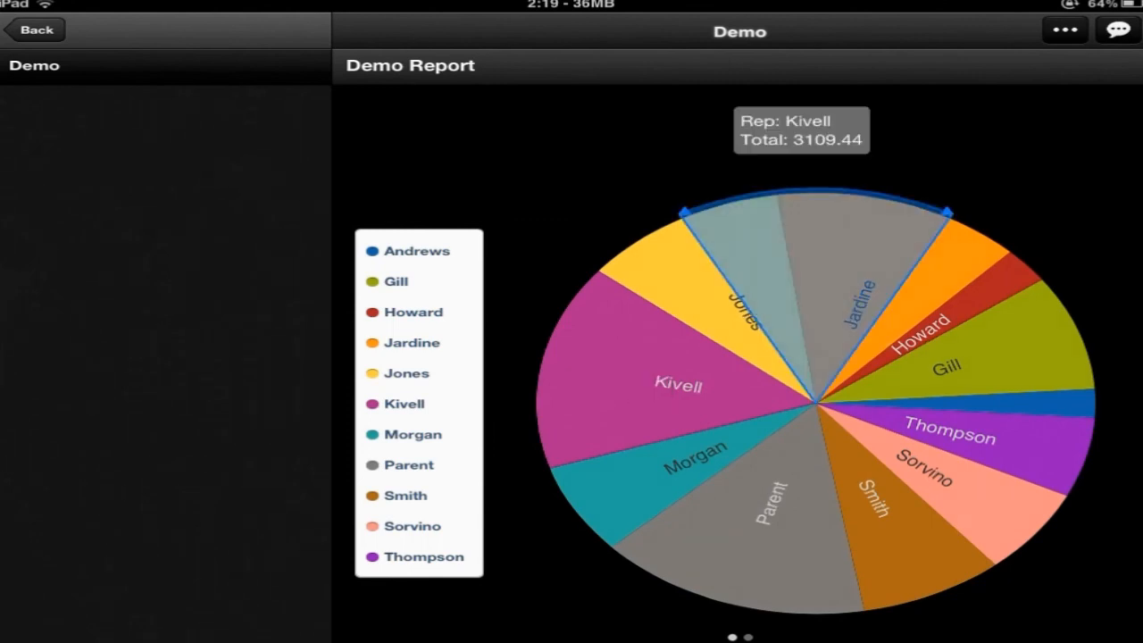
{"action": "left_click", "coordinate": [668, 402]}
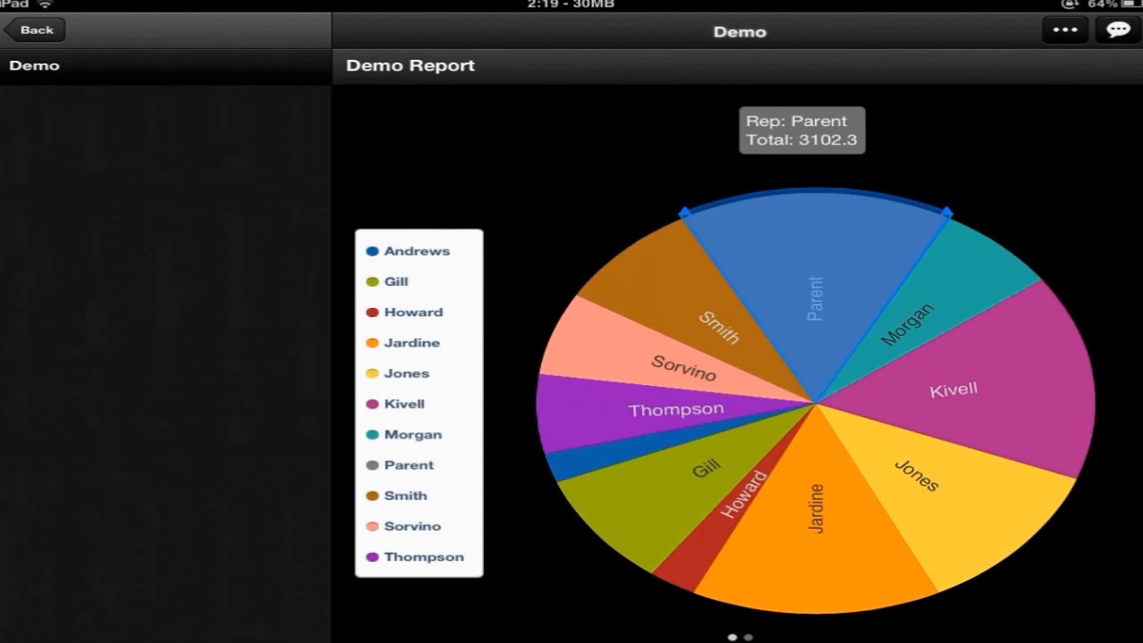
{"action": "left_click", "coordinate": [415, 434]}
{"action": "left_click", "coordinate": [409, 493]}
{"action": "left_click", "coordinate": [430, 563]}
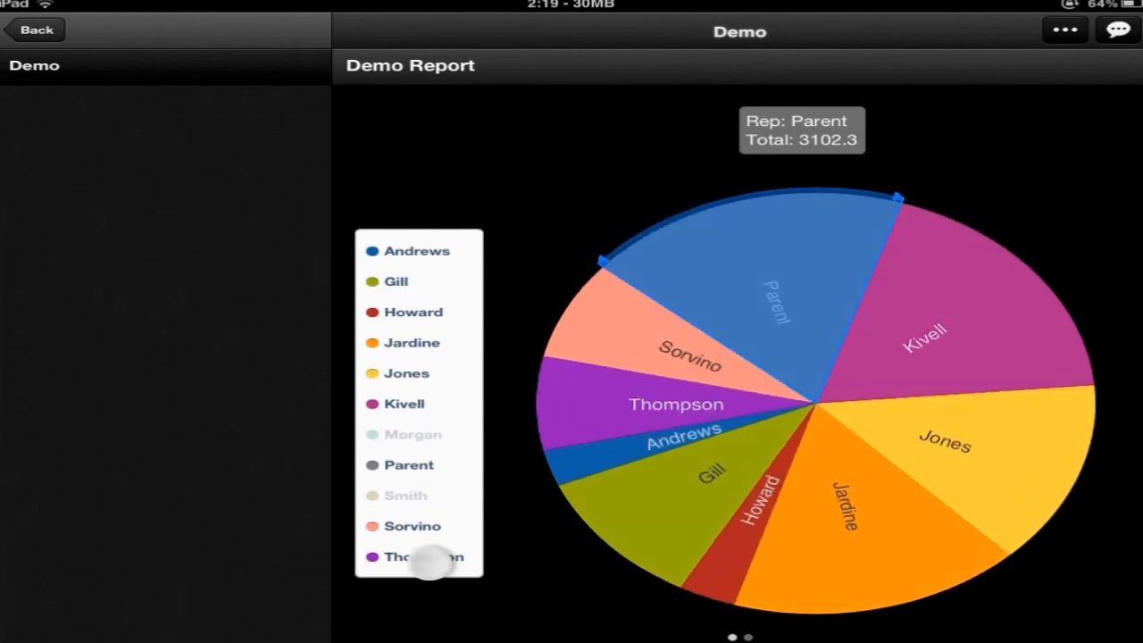
{"action": "left_click", "coordinate": [415, 402]}
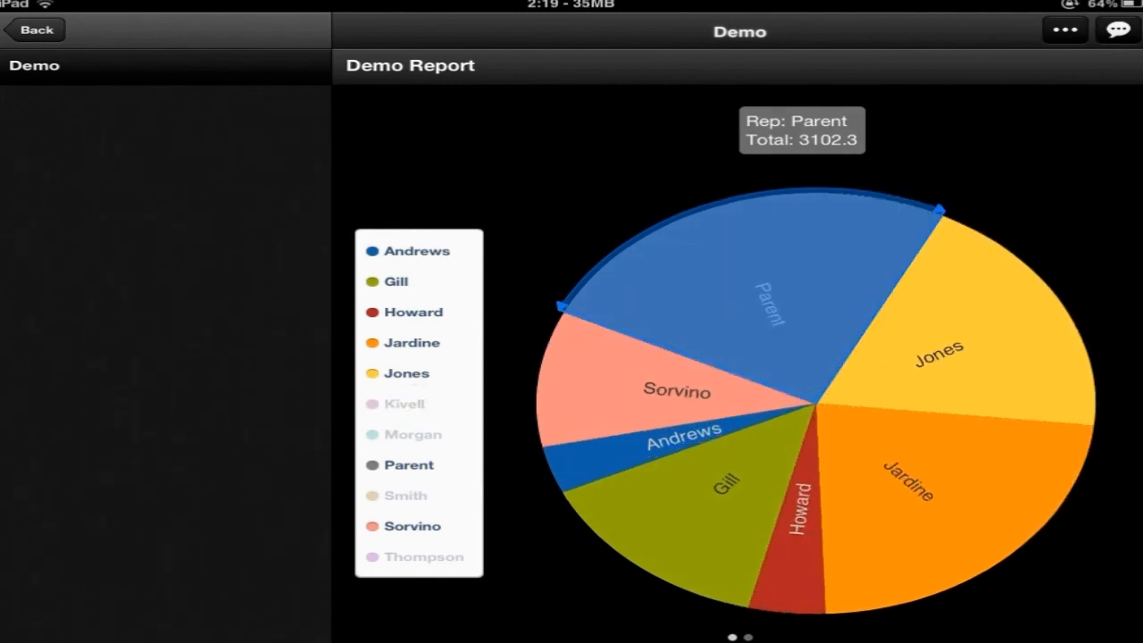
{"action": "left_click", "coordinate": [1065, 29]}
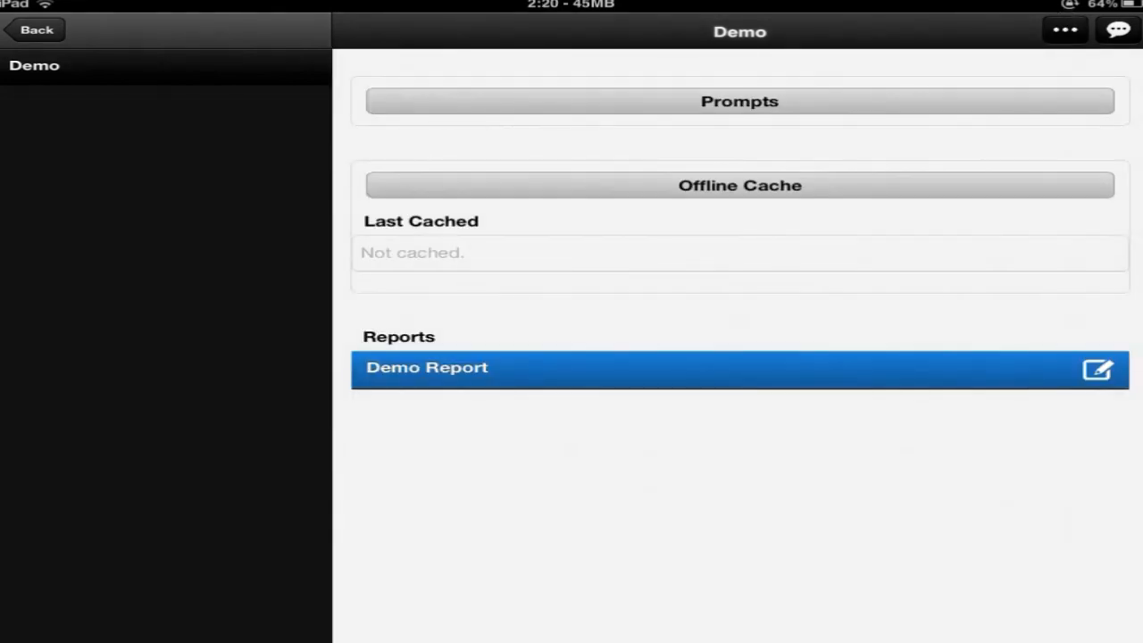
{"action": "left_click", "coordinate": [740, 100]}
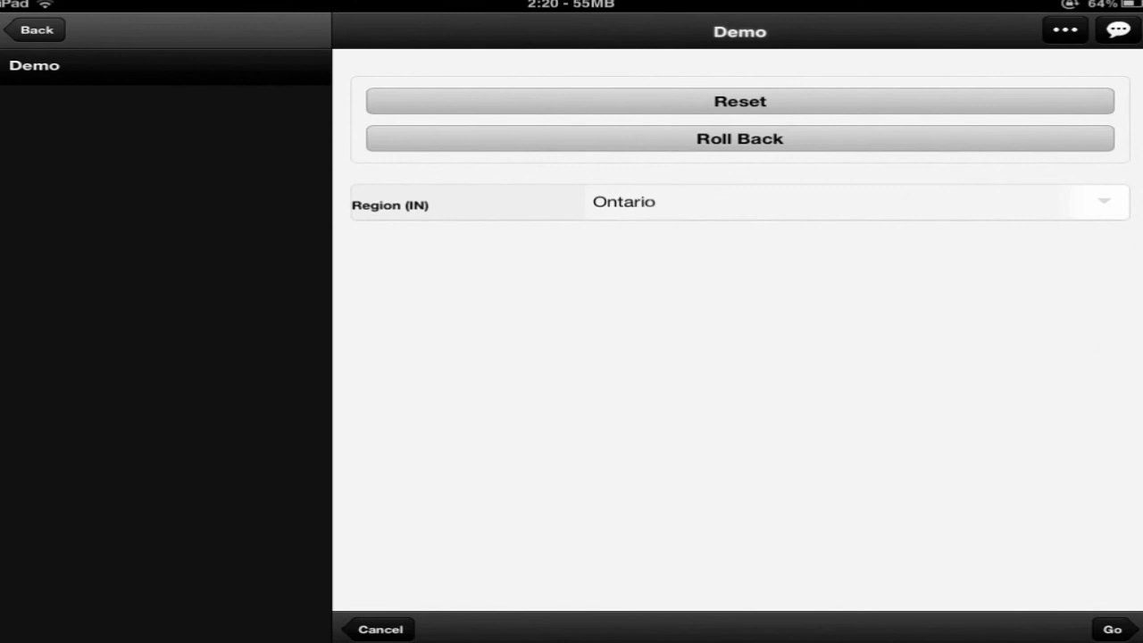
Change the Region (IN) prompt from Ontario to Quebec, run the report, and view the table
{"action": "left_click", "coordinate": [669, 202]}
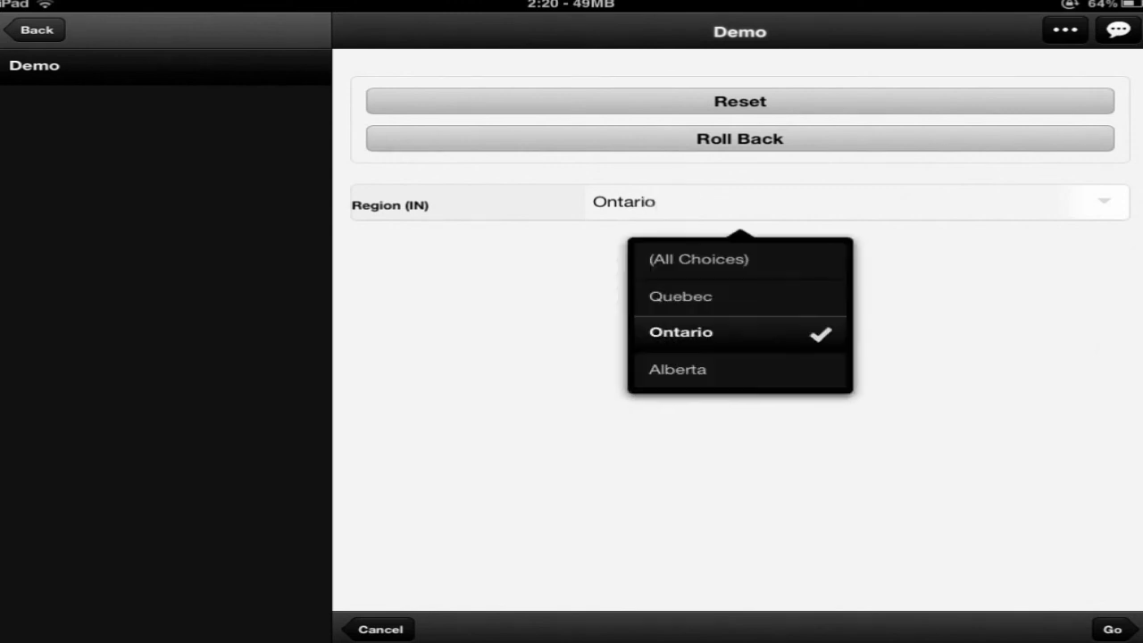
{"action": "left_click", "coordinate": [738, 297]}
{"action": "left_click", "coordinate": [715, 332]}
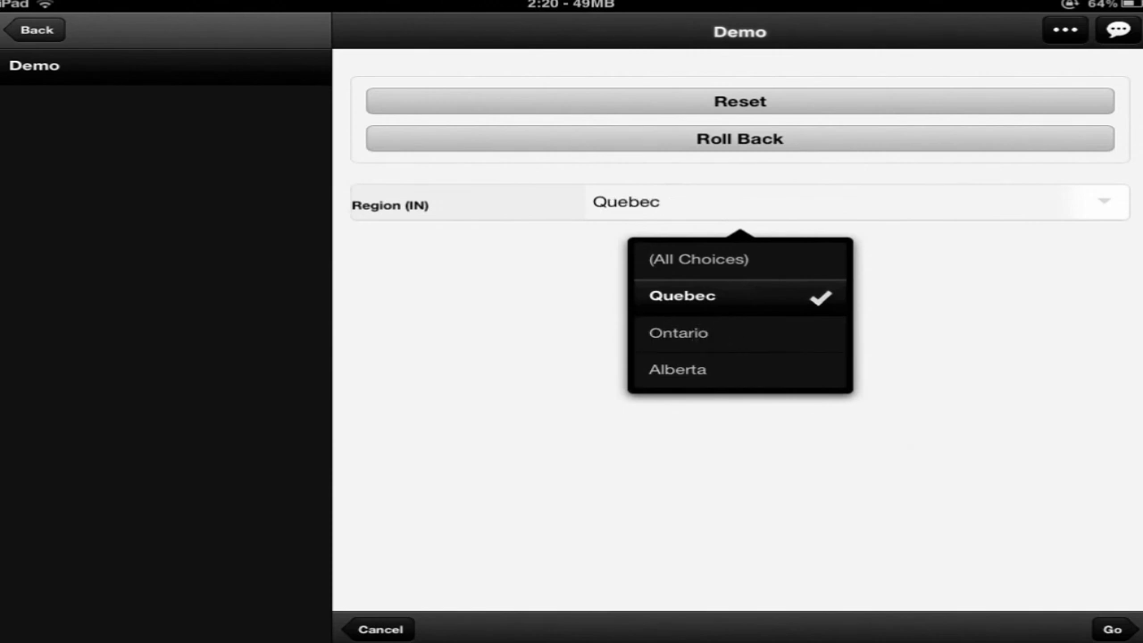
{"action": "left_click", "coordinate": [957, 407]}
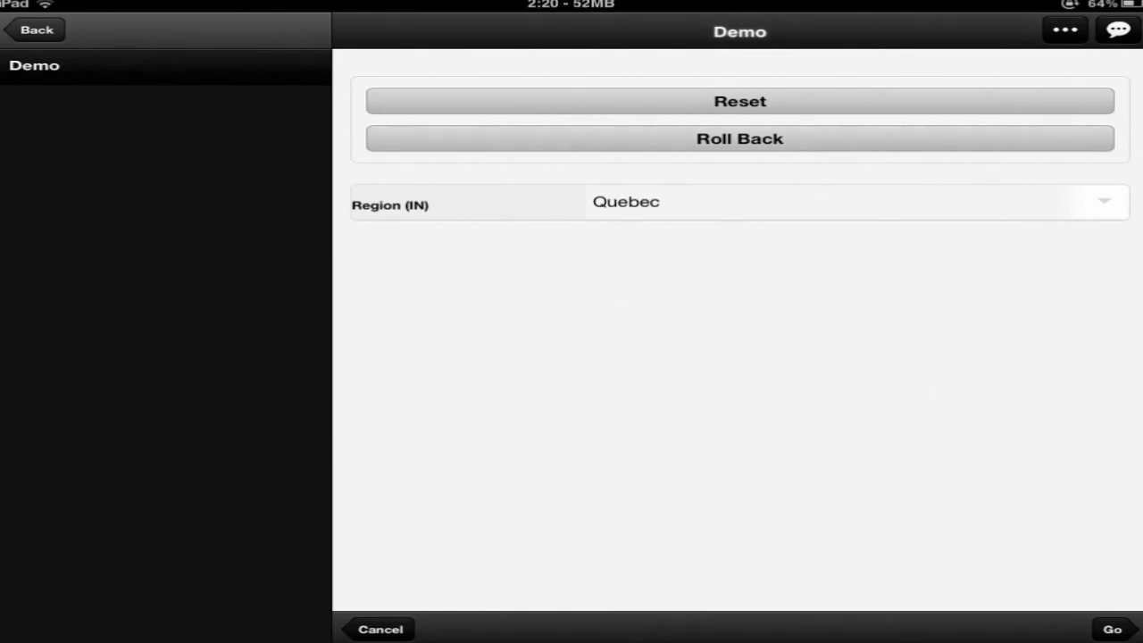
{"action": "left_click", "coordinate": [1107, 629]}
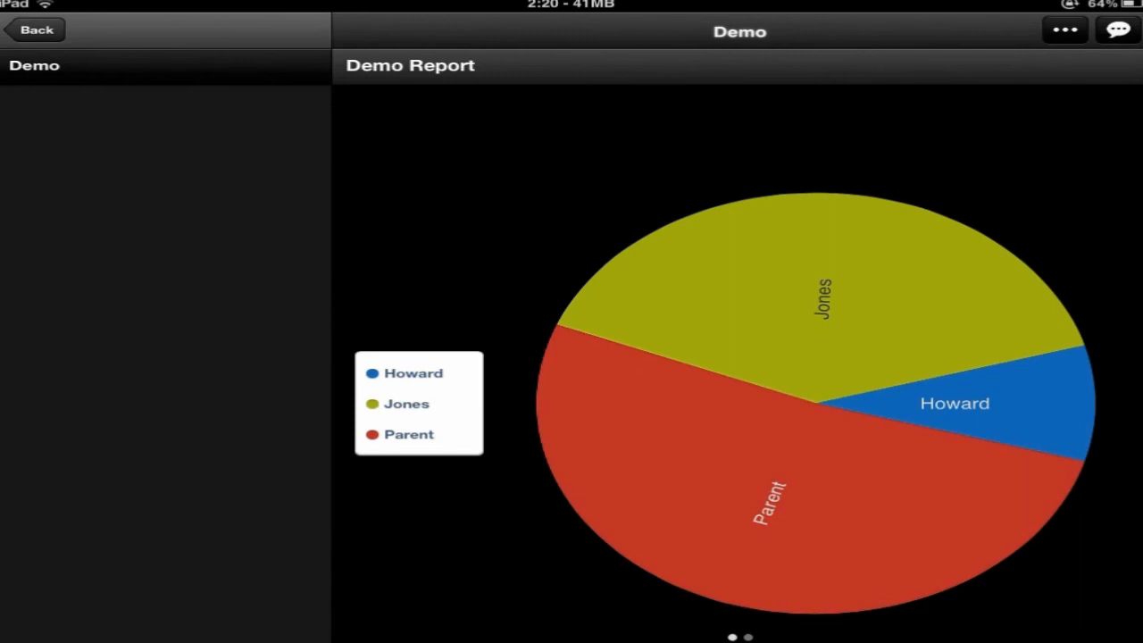
{"action": "left_click_drag", "start_coordinate": [813, 629], "coordinate": [536, 626]}
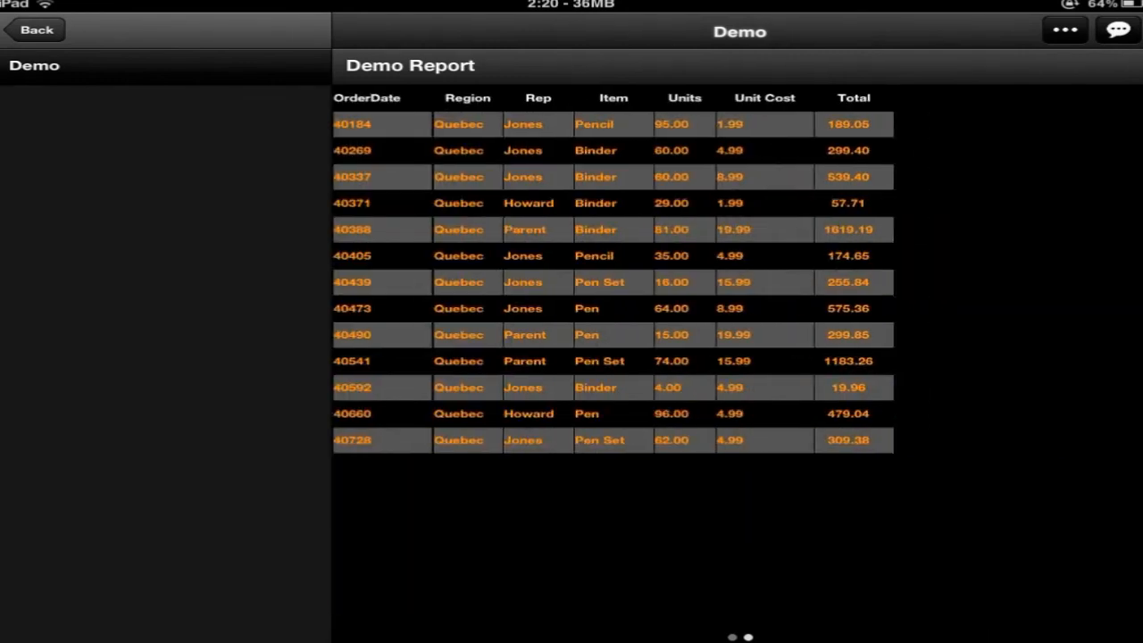
Show Parent's total on the Quebec pie chart, then return to the iPad home screen
{"action": "left_click_drag", "start_coordinate": [619, 633], "coordinate": [982, 630]}
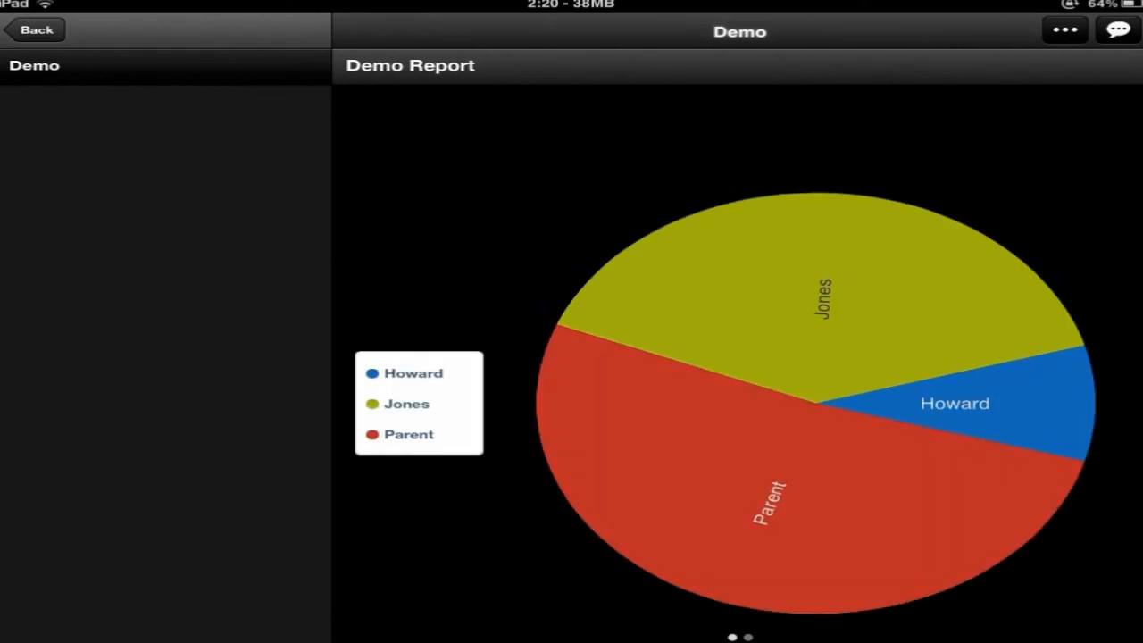
{"action": "left_click", "coordinate": [803, 548]}
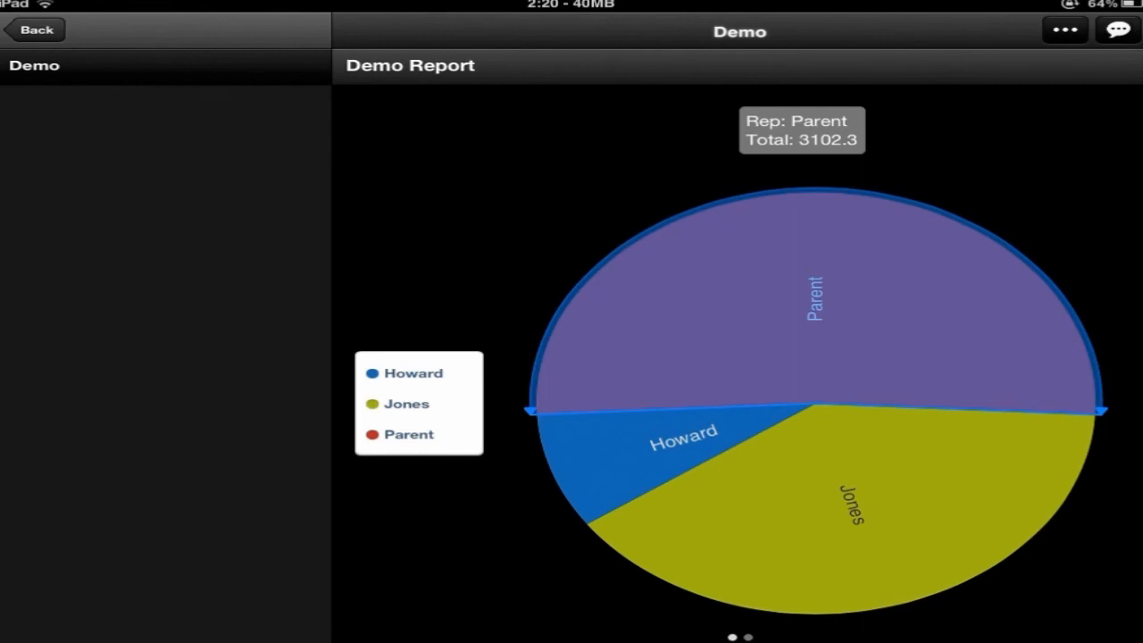
{"action": "key", "text": "Home"}
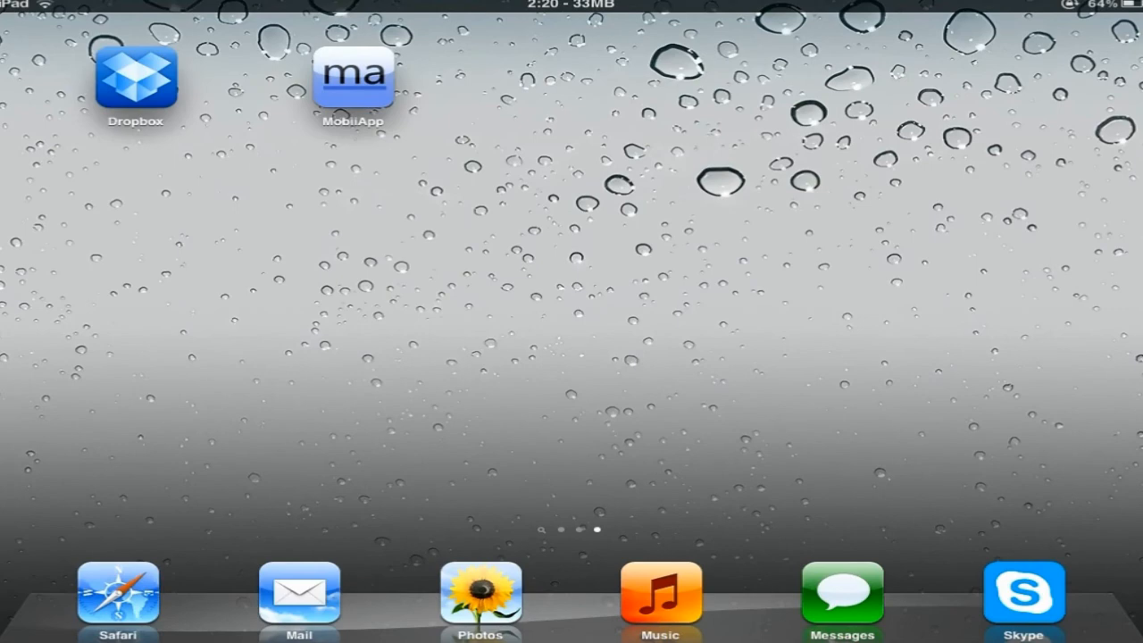